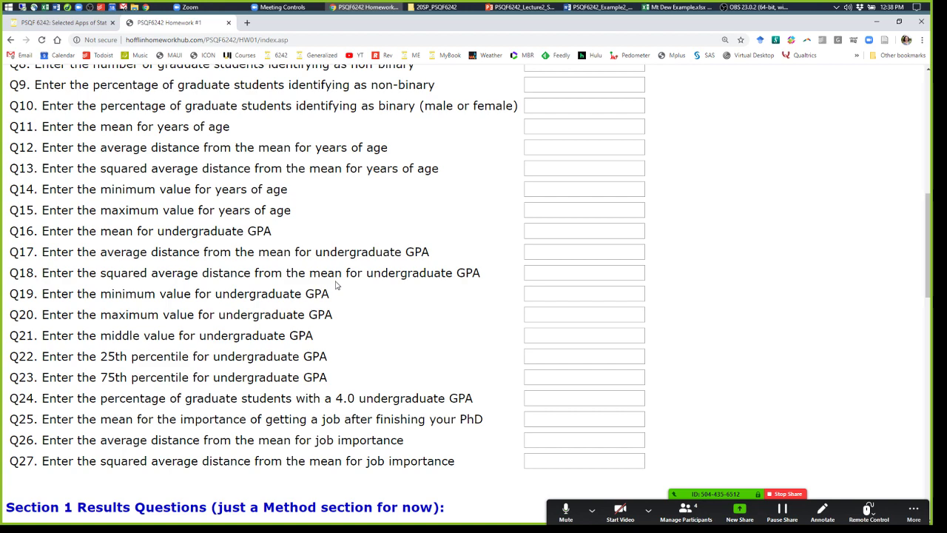
Review the Homework #1 instructions and the course schedule rows around Lecture 2 and Example 2
scroll(389, 159, up, 6)
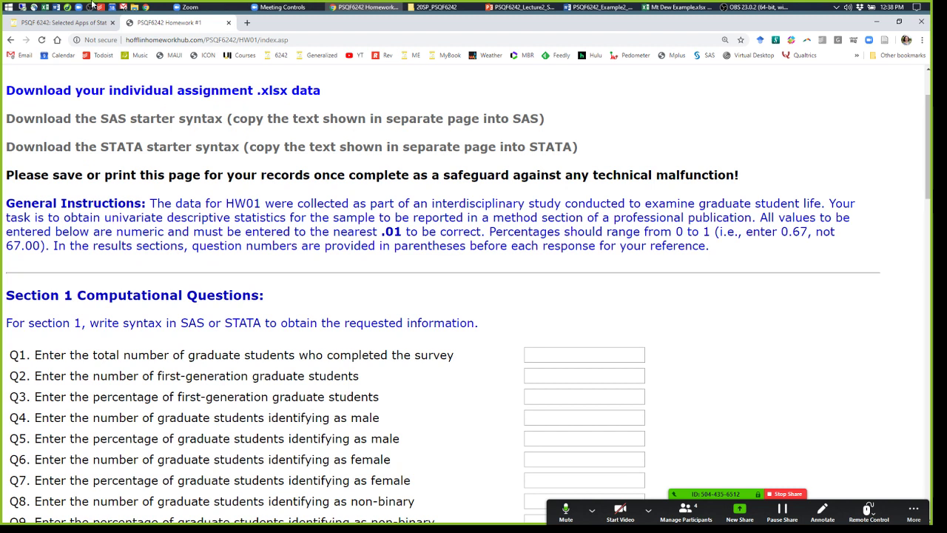
click(63, 23)
scroll(352, 320, down, 10)
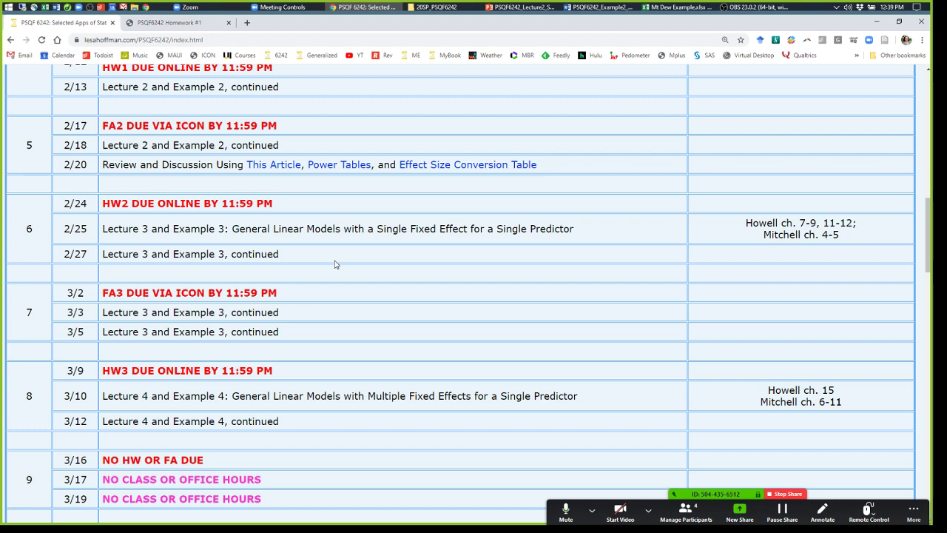
scroll(370, 237, up, 2)
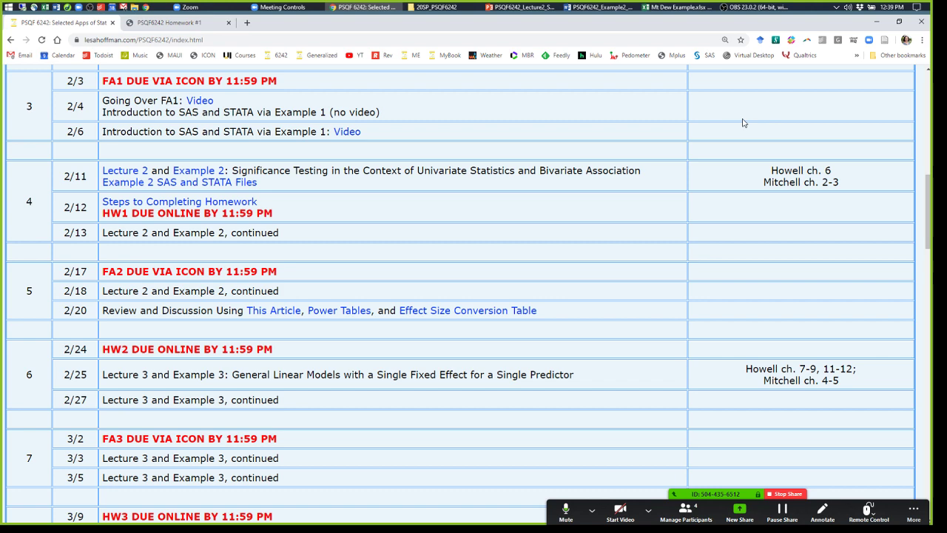
Switch to the Mt Dew Example workbook in Excel and examine the row 3 pack mean, SD, N and the standard error formula
click(871, 24)
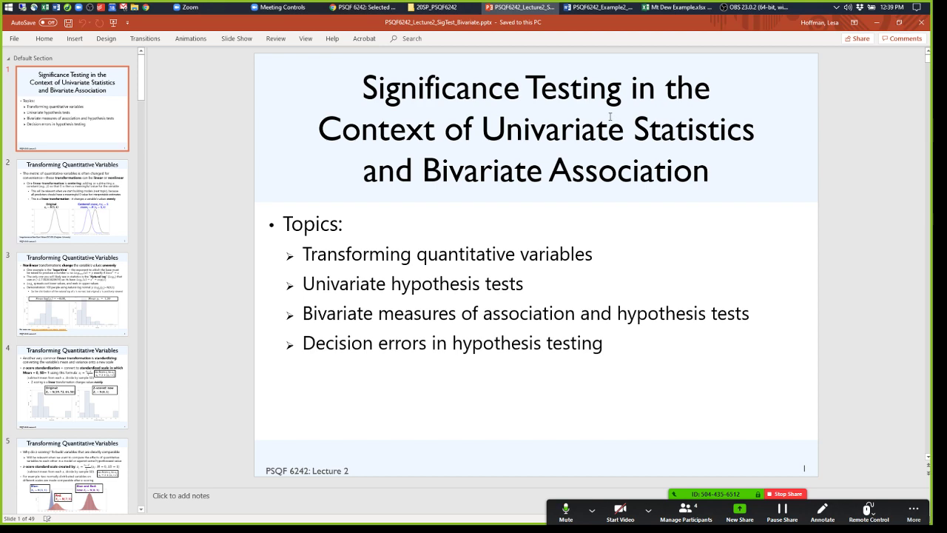
click(677, 8)
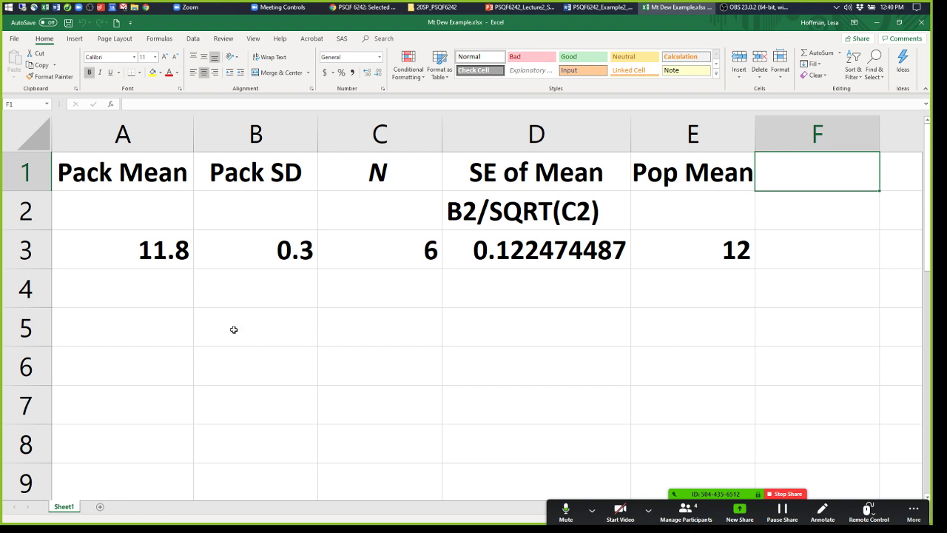
click(168, 259)
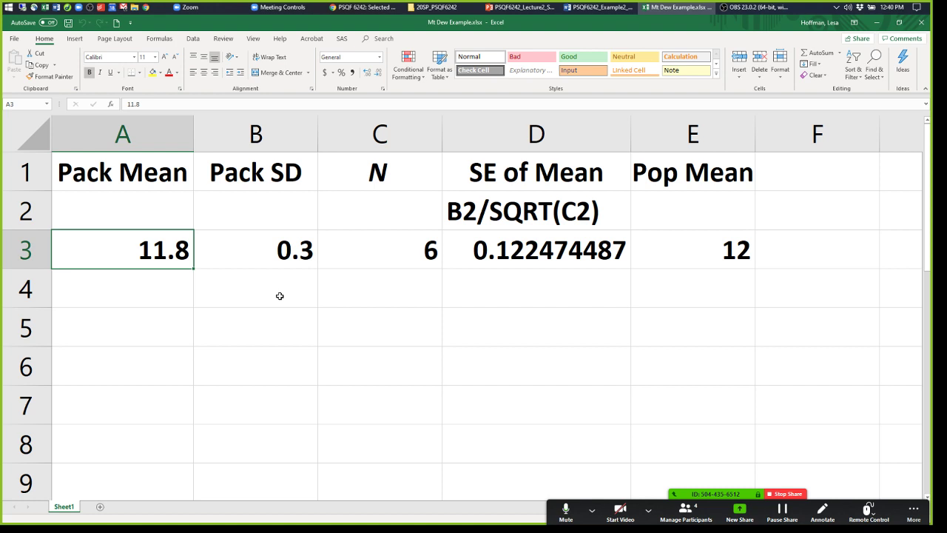
click(281, 253)
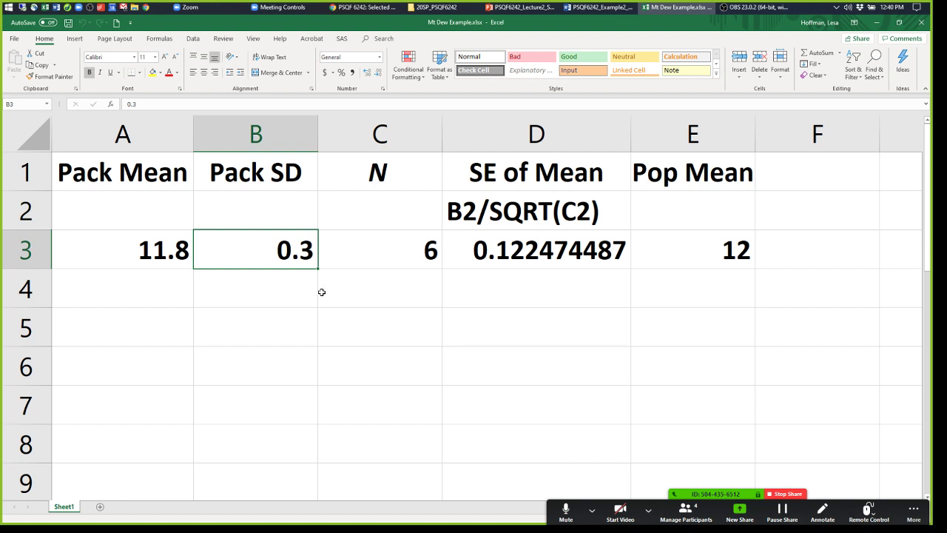
click(376, 248)
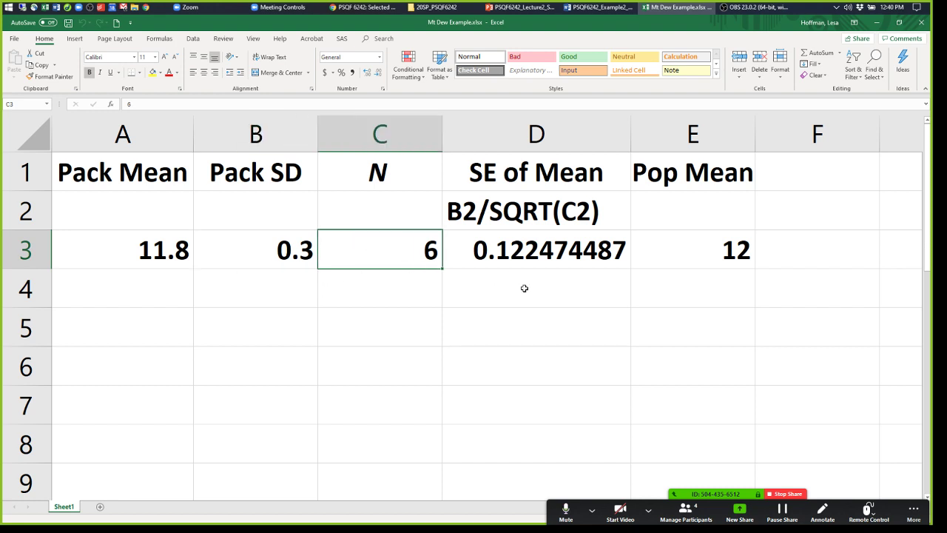
key(Left)
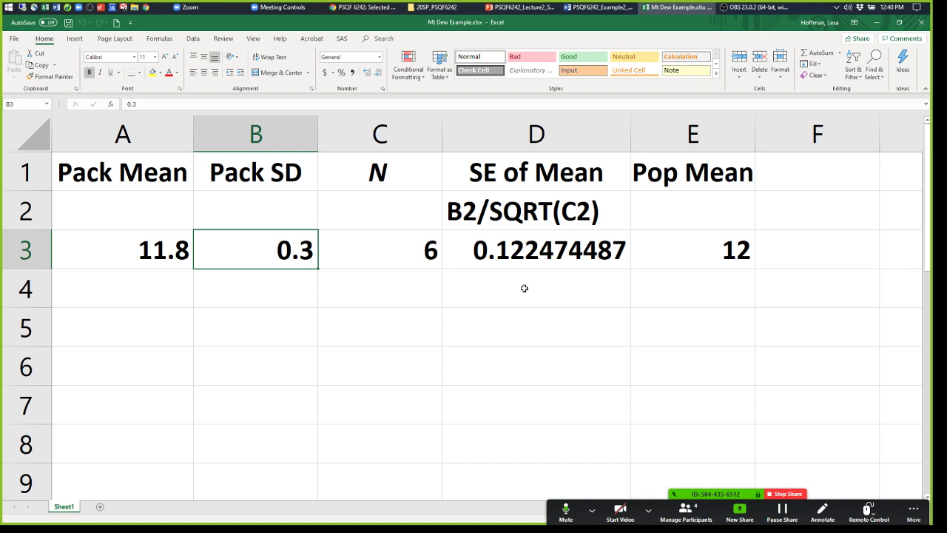
click(548, 245)
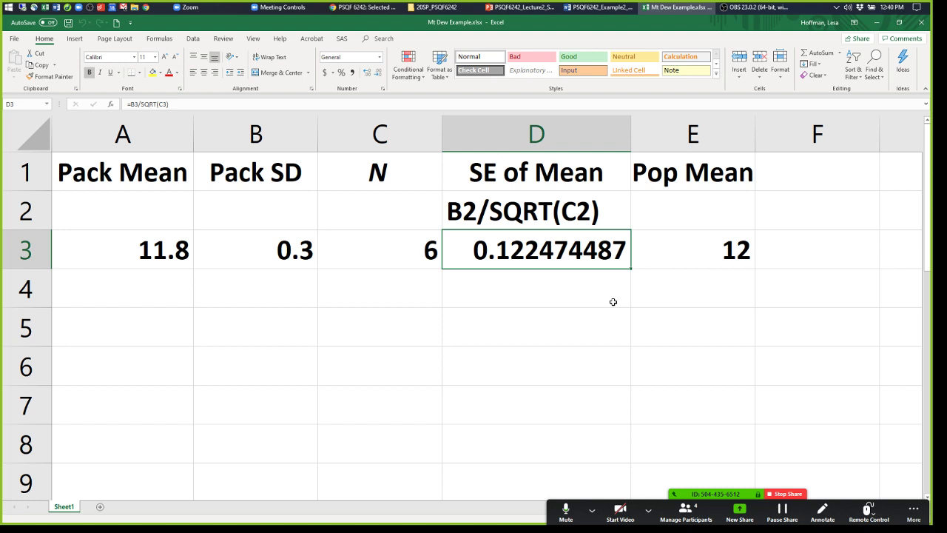
click(266, 246)
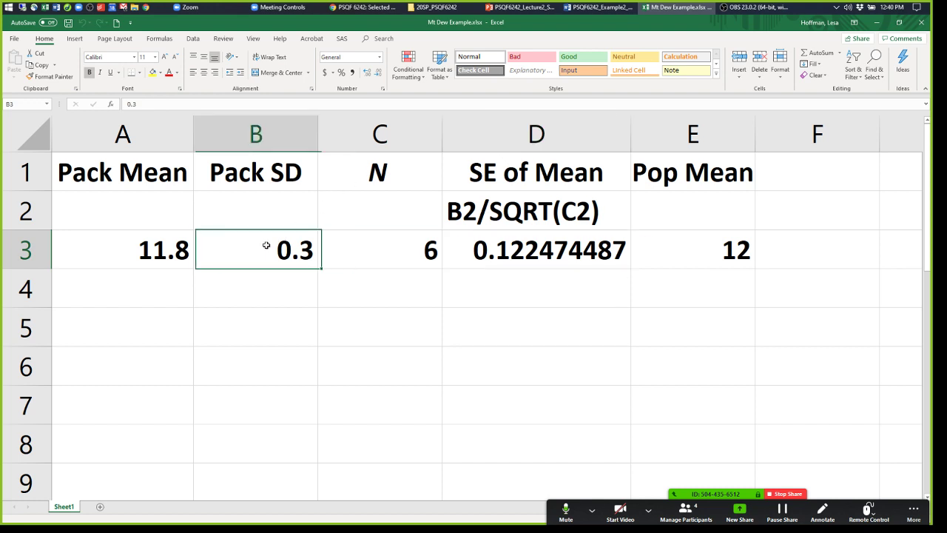
click(549, 256)
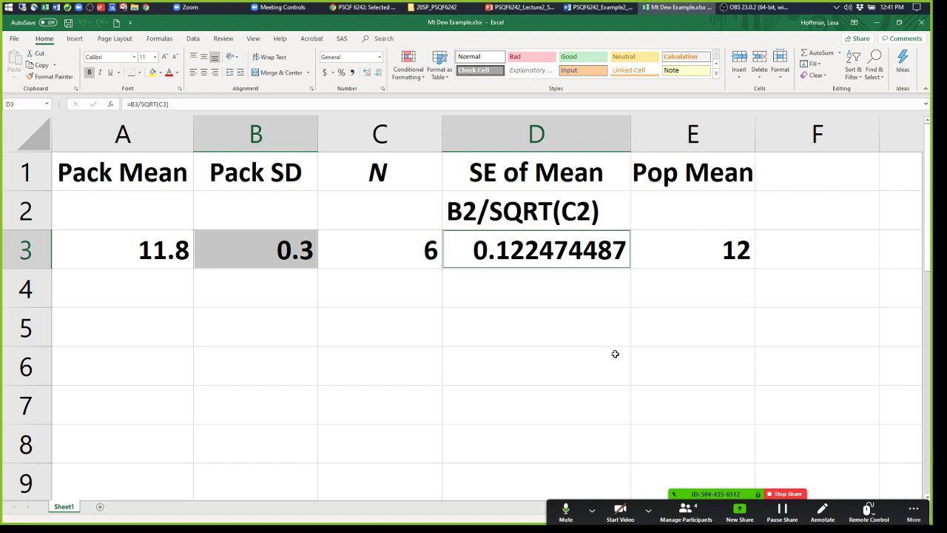
Set the sample size N in C3 to 12 and compare the standard error with the pack SD
click(395, 245)
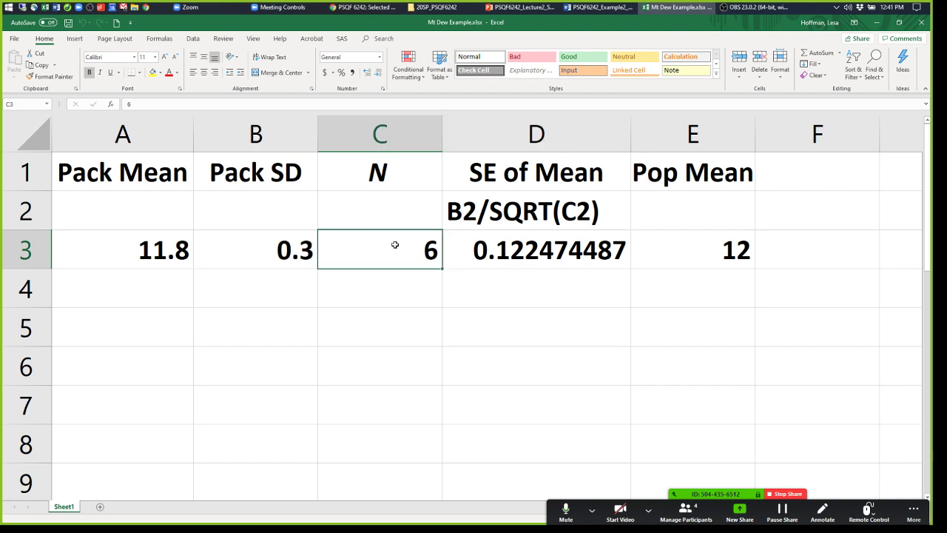
text(12)
key(Return)
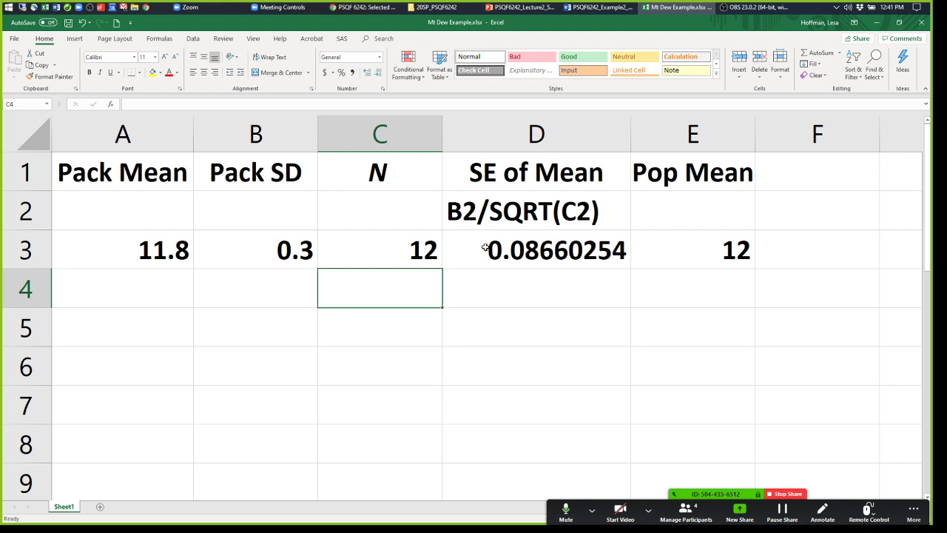
click(509, 249)
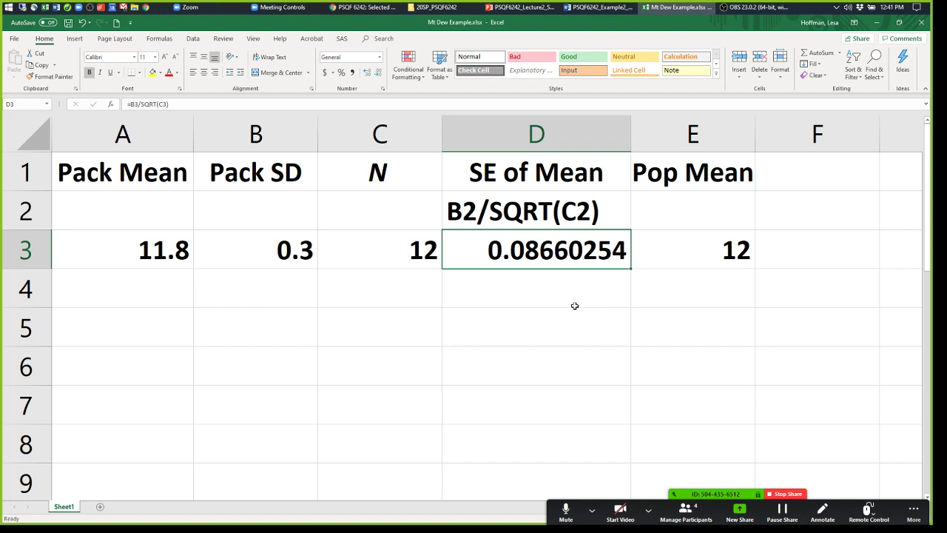
click(249, 256)
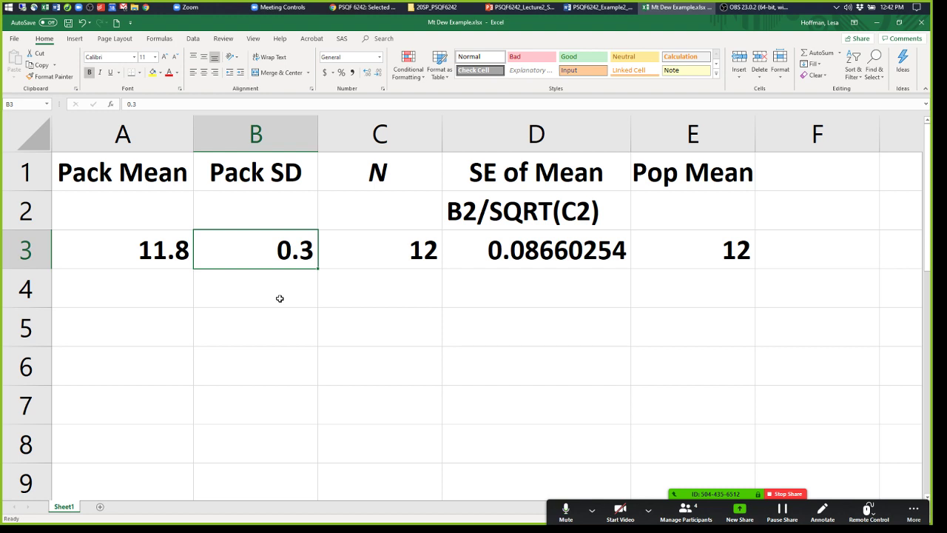
click(515, 251)
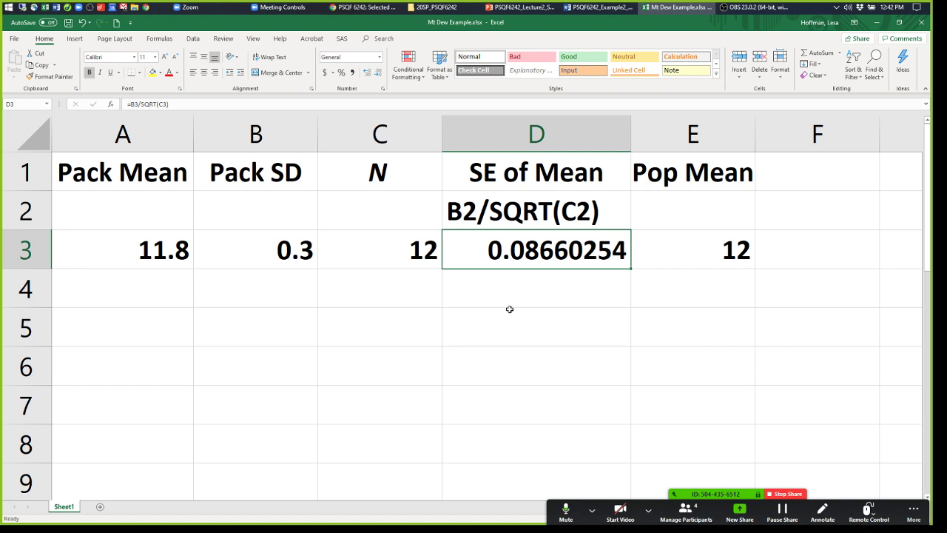
Set the sample size N in C3 to 24
click(423, 256)
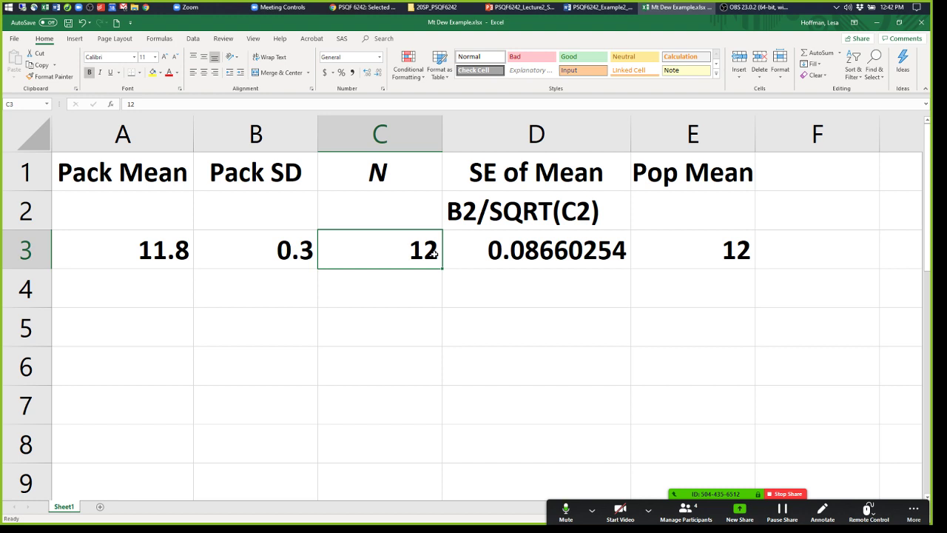
text(24)
key(Return)
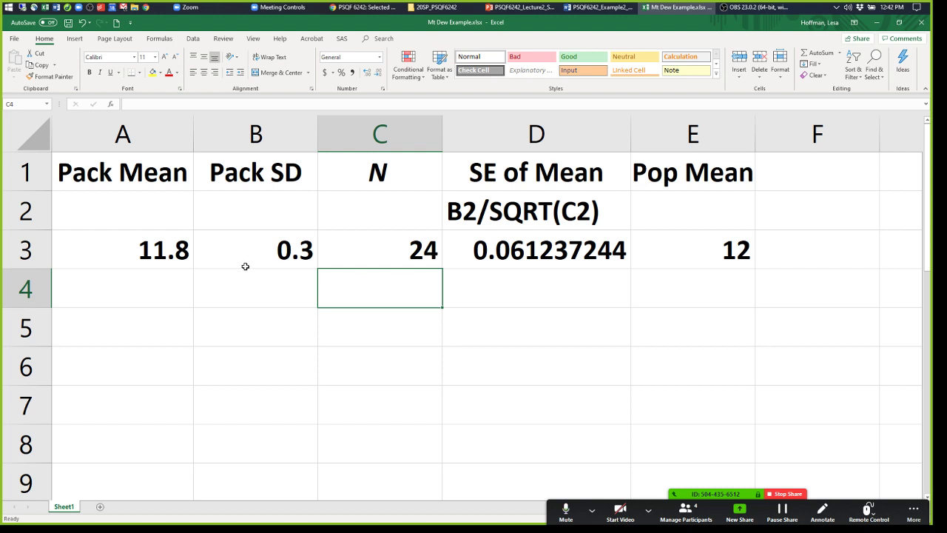
Set the pack SD in B3 to 0 to test its effect on the standard error
click(274, 250)
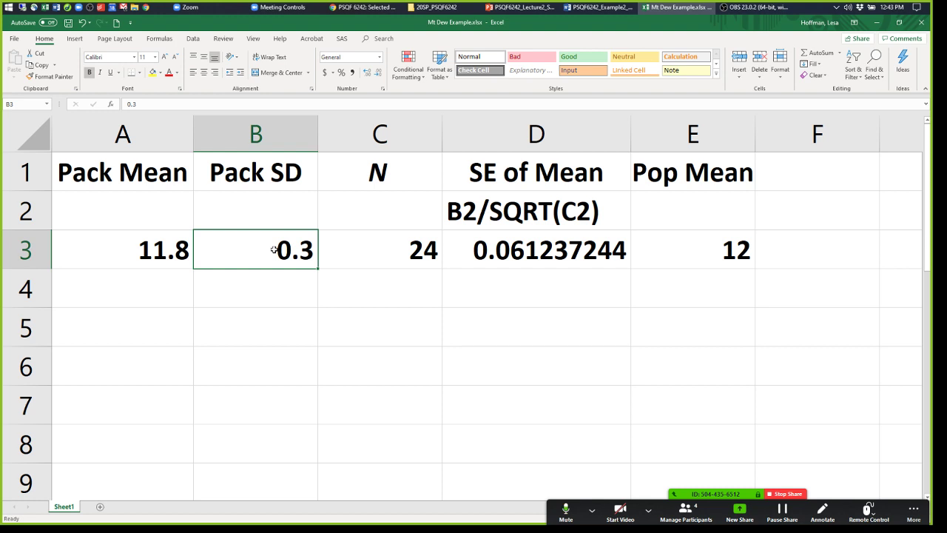
text(0)
key(Return)
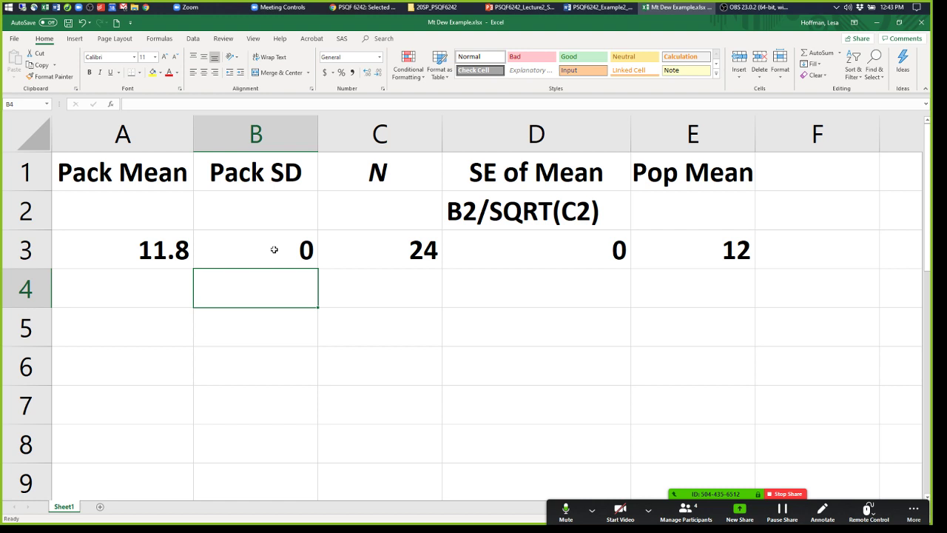
Set the pack SD in B3 to 0.1
click(257, 256)
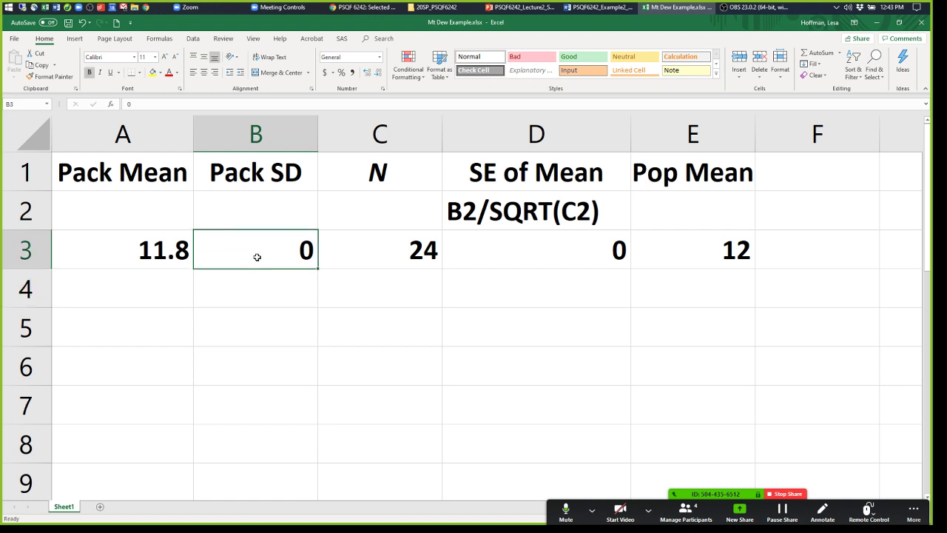
text(.1)
key(Return)
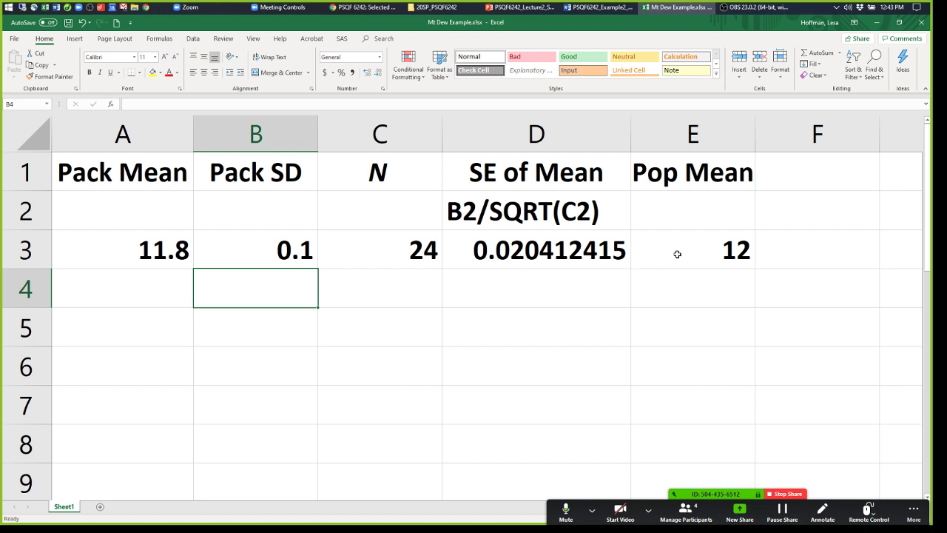
Select the pack mean and population mean together for comparison, and inspect the standard error formula in D3
click(129, 259)
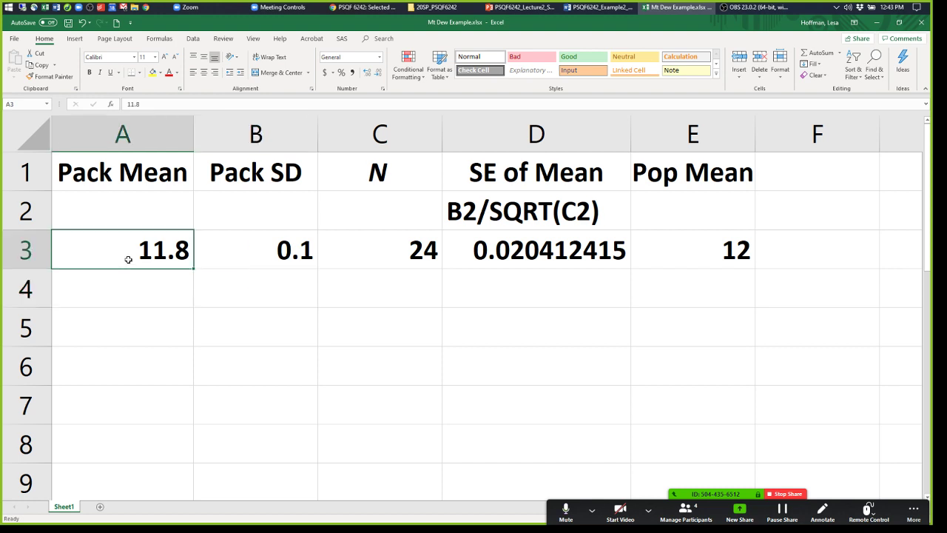
ctrl+click(695, 247)
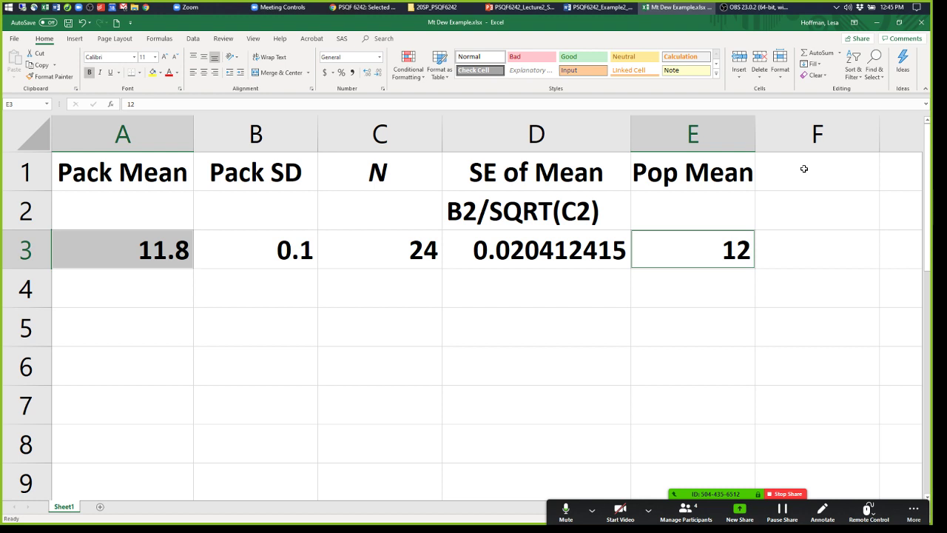
click(569, 248)
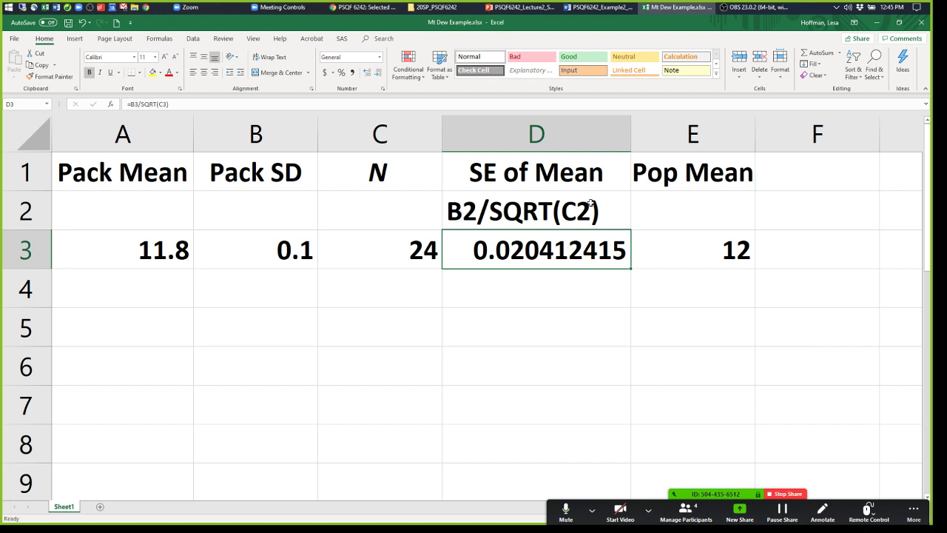
Switch to the Lecture 2 significance testing presentation in PowerPoint and go to its title slide
click(503, 8)
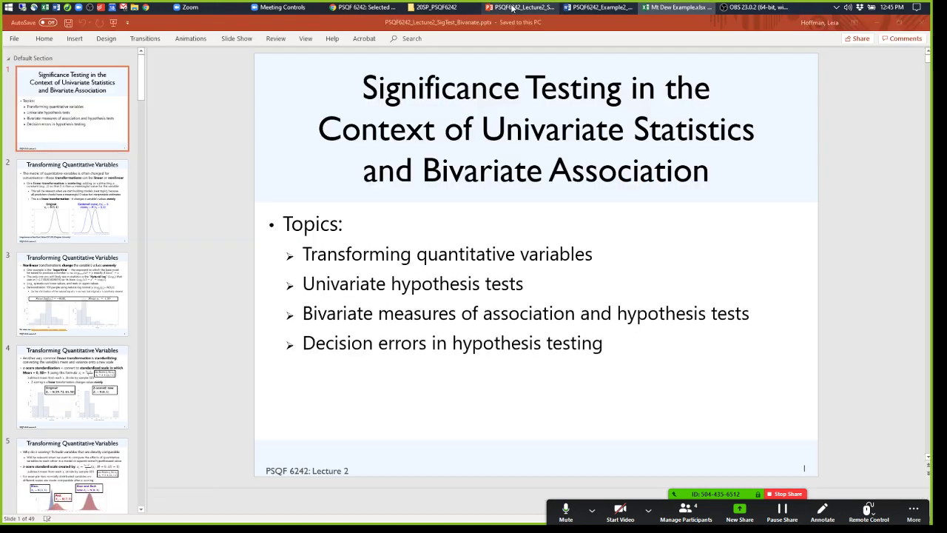
click(913, 511)
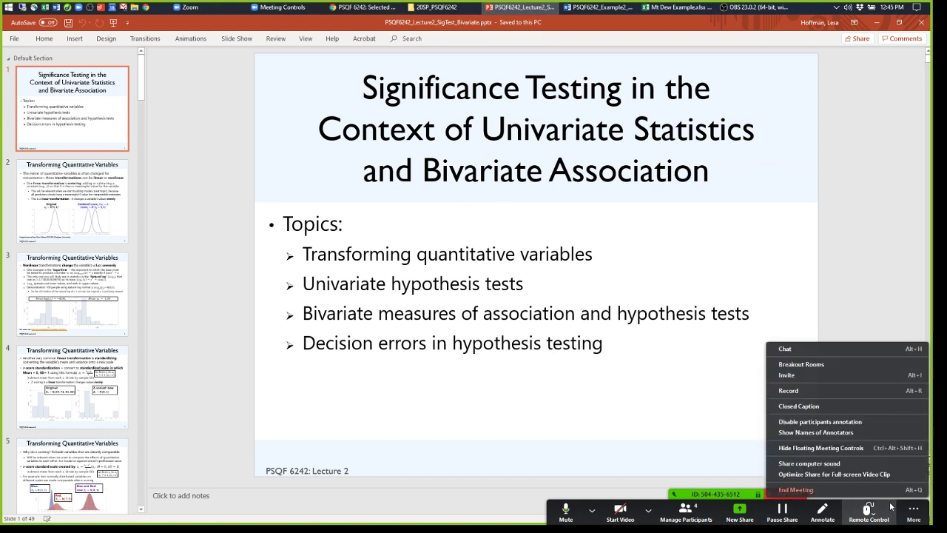
click(73, 109)
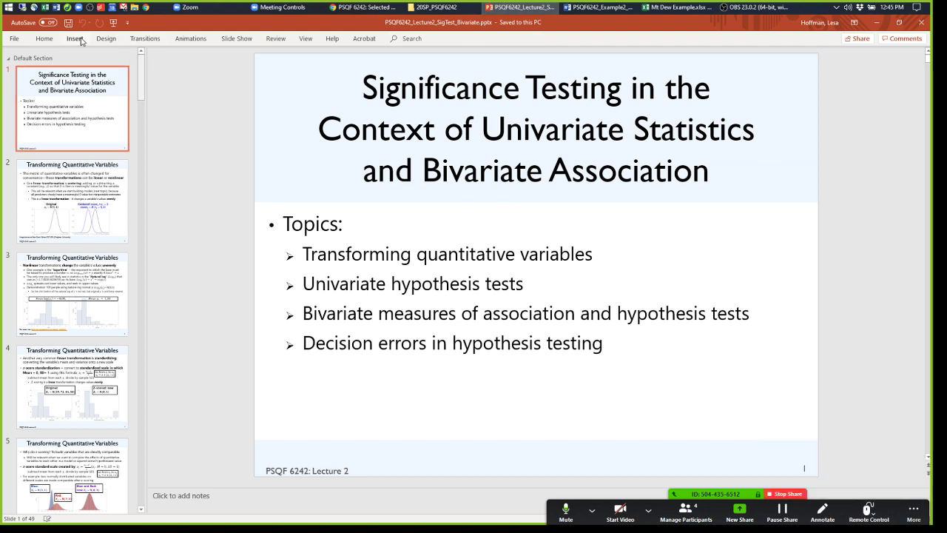
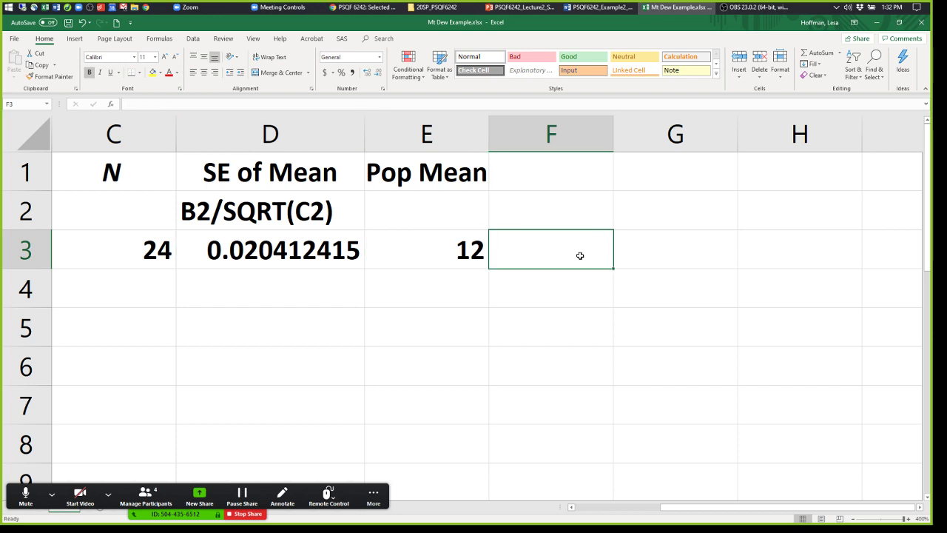
Enter the column heading "Low CI" in F1 of the Mt Dew worksheet
text(=)
key(BackSpace)
click(570, 180)
text(Low CI)
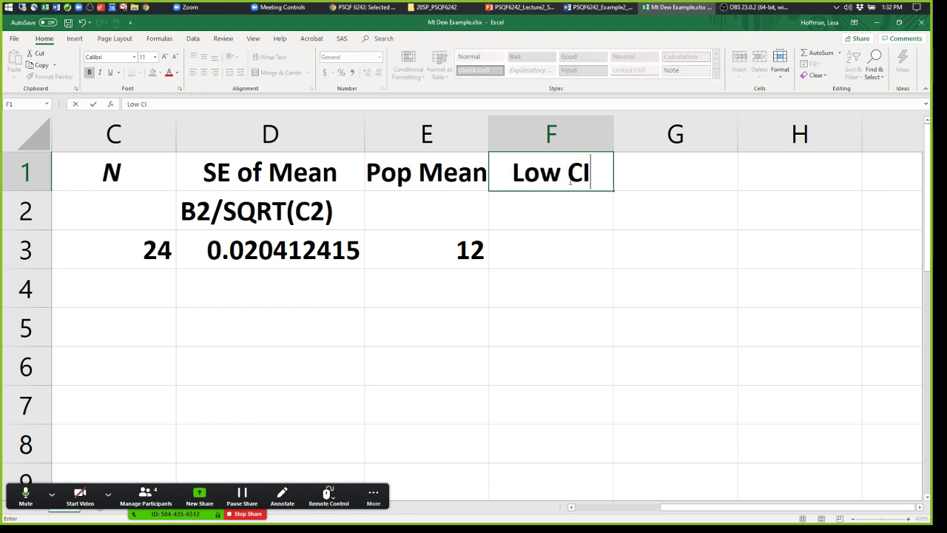
Enter the partial formula label "mean-(1.96*" in F2 under the Low CI heading
click(569, 199)
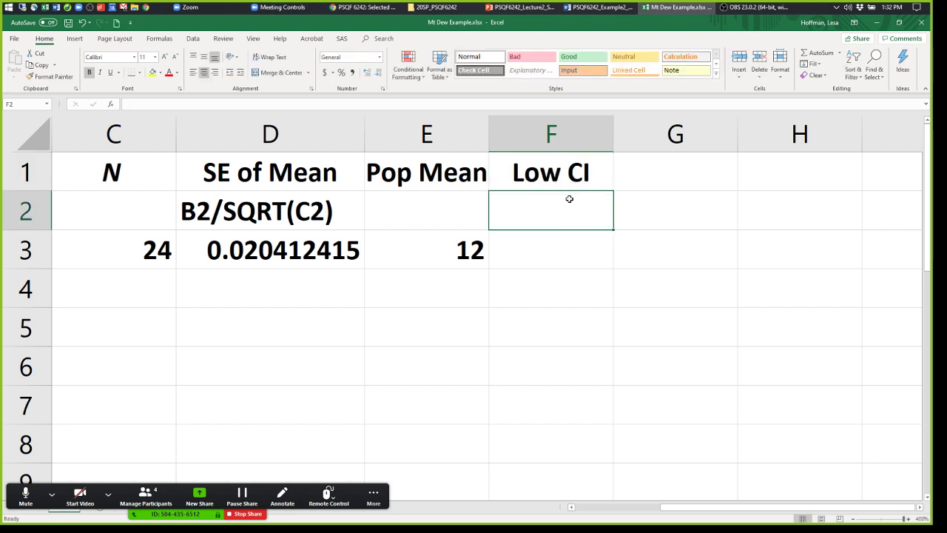
text(-)
key(BackSpace)
text(mean)
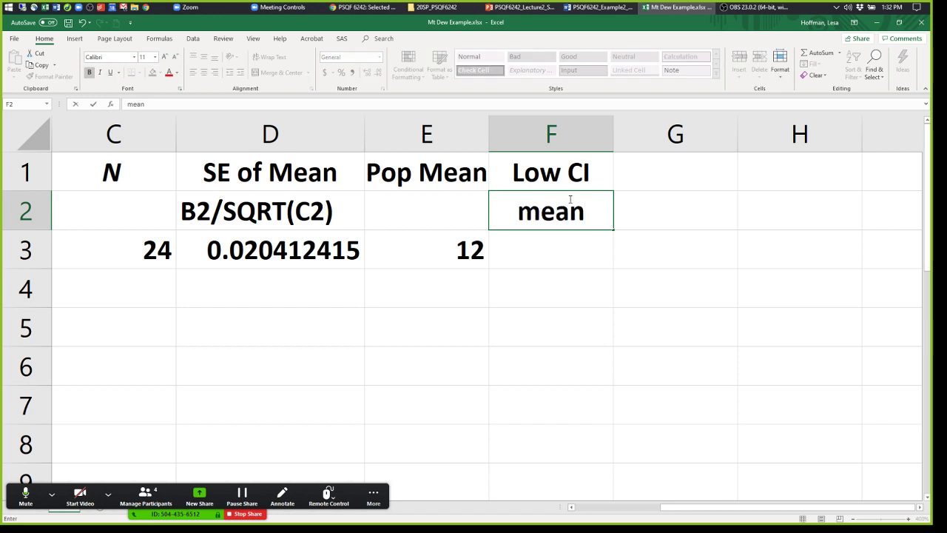
key(BackSpace)
key(BackSpace)
key(BackSpace)
key(BackSpace)
text(mean-(1.)
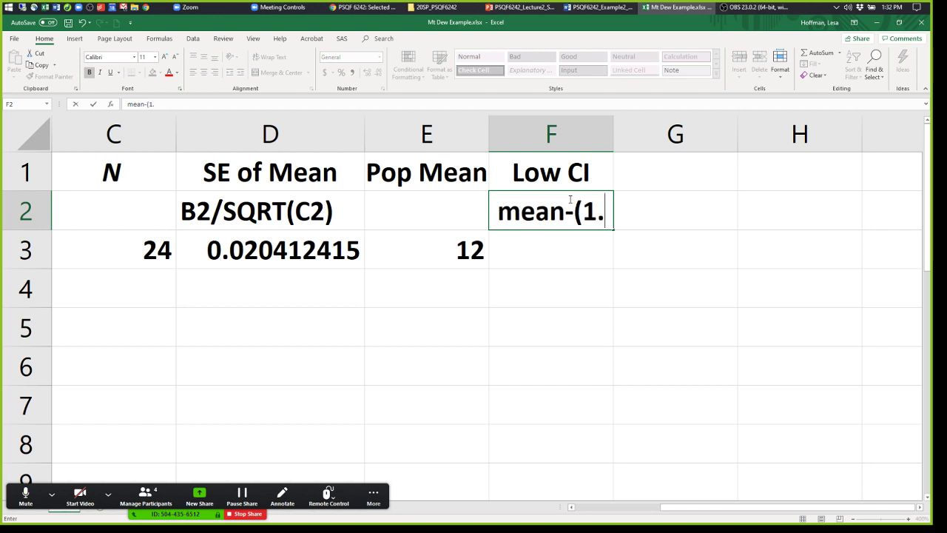
text(96*)
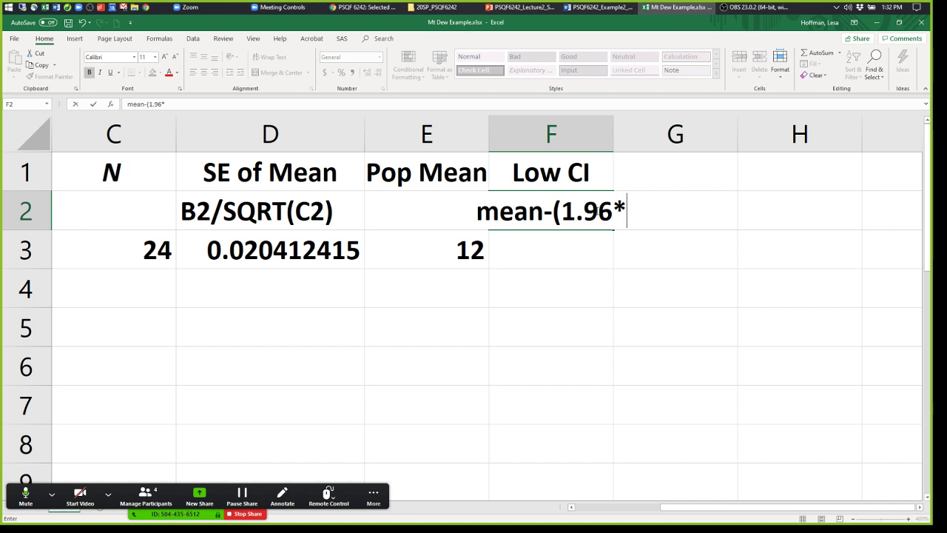
click(150, 254)
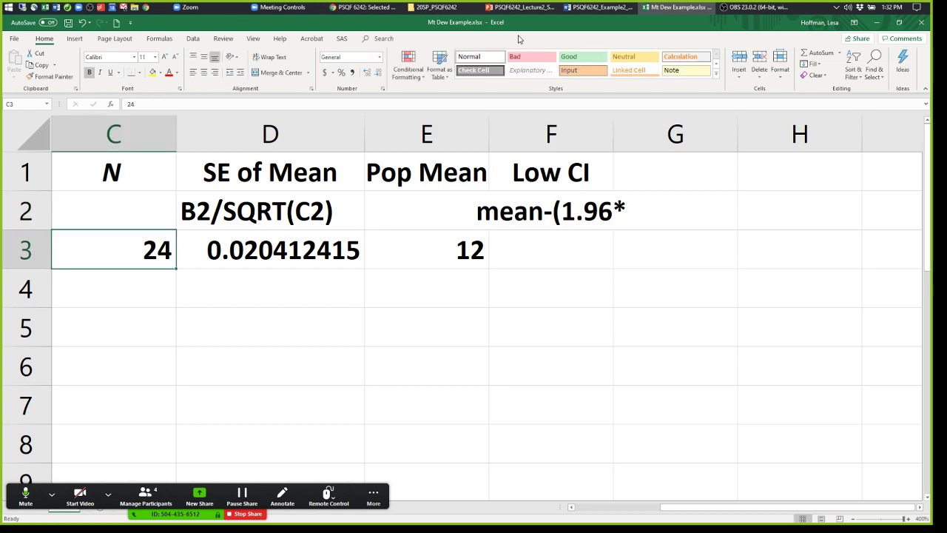
Switch to the Lecture 2 PowerPoint presentation, examine the critical t table on slide 17 for the sample's degrees of freedom, and return to Excel
click(516, 9)
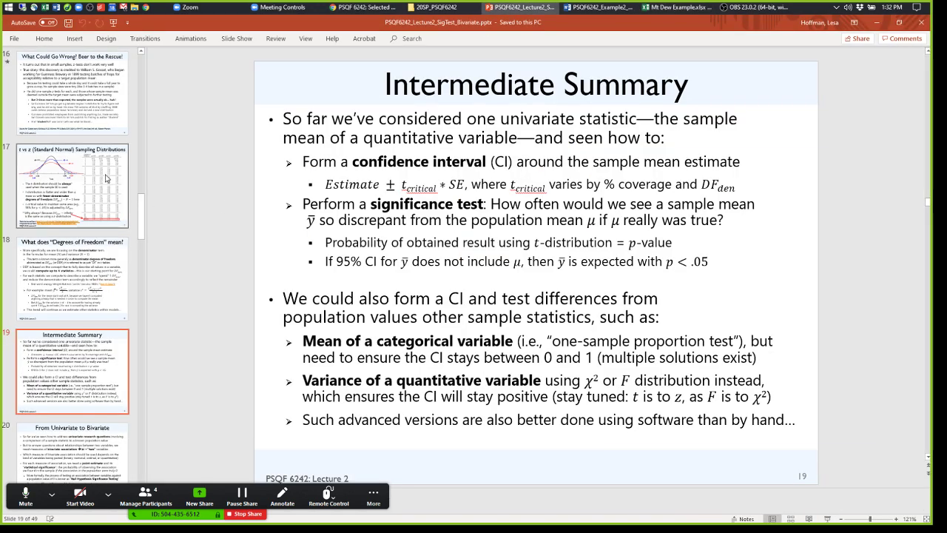
click(72, 185)
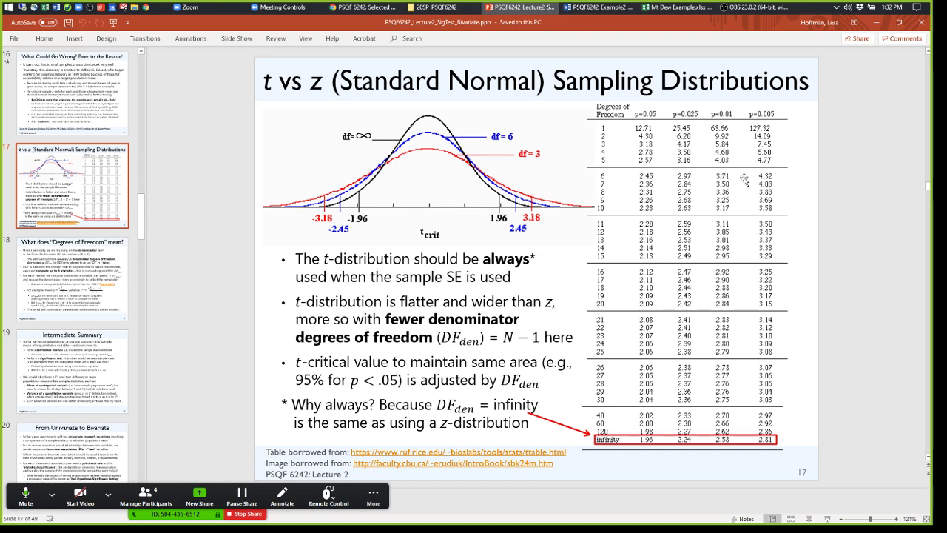
click(878, 22)
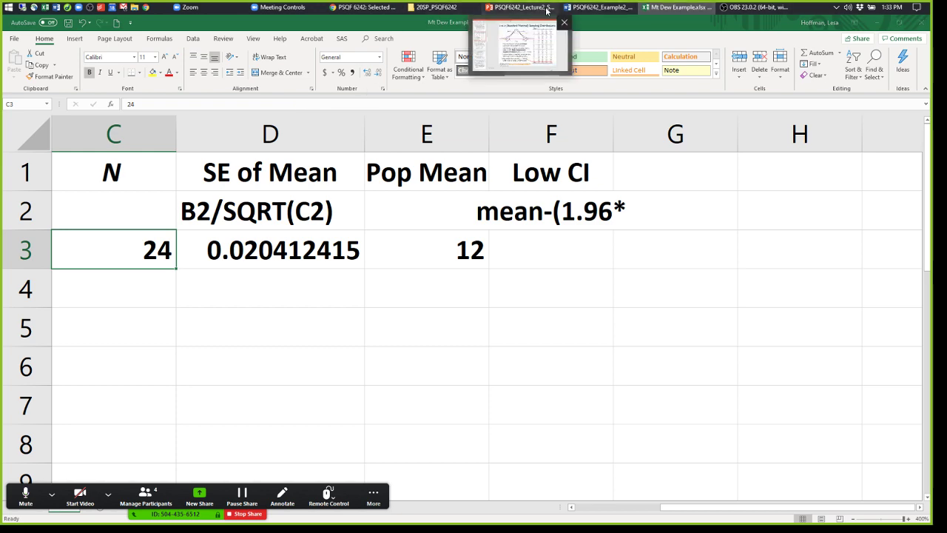
click(547, 11)
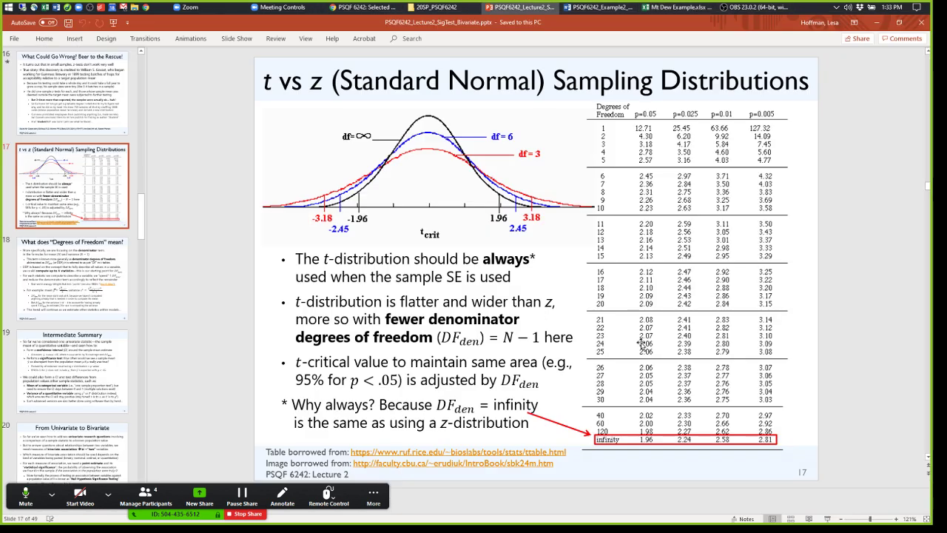
click(877, 22)
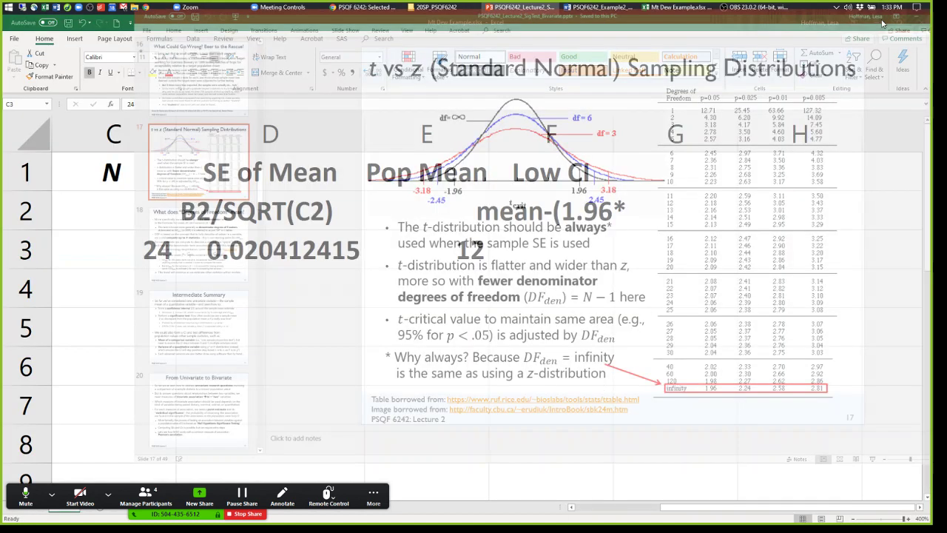
Change the critical value in the F2 label to 2.07 and complete the label as "mean-(2.07*SE)"
double_click(571, 210)
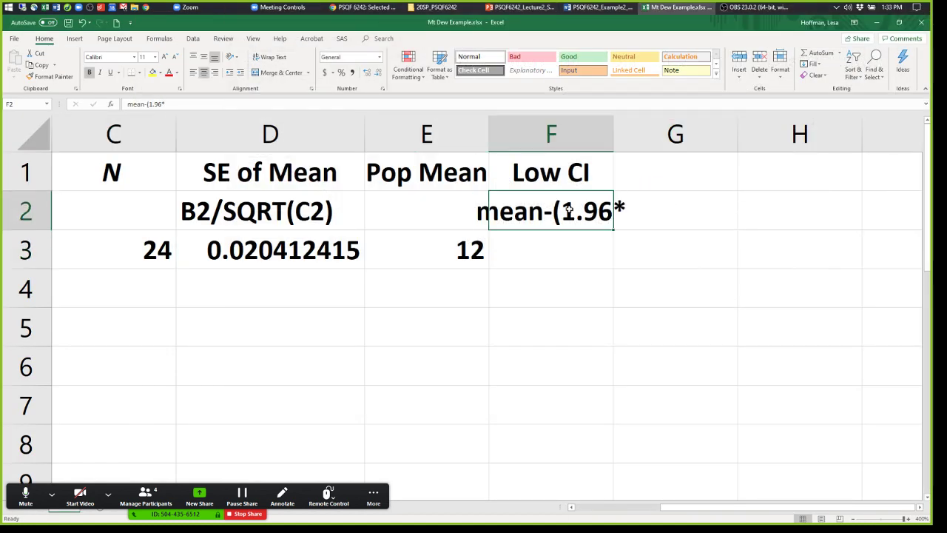
key(Right)
key(Right)
key(BackSpace)
key(BackSpace)
key(BackSpace)
key(BackSpace)
text(2.07)
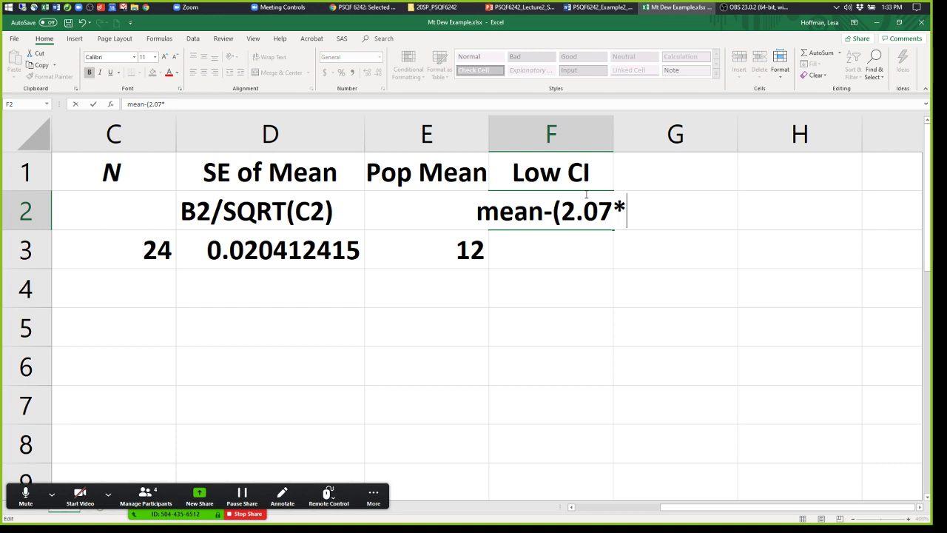
text(SE))
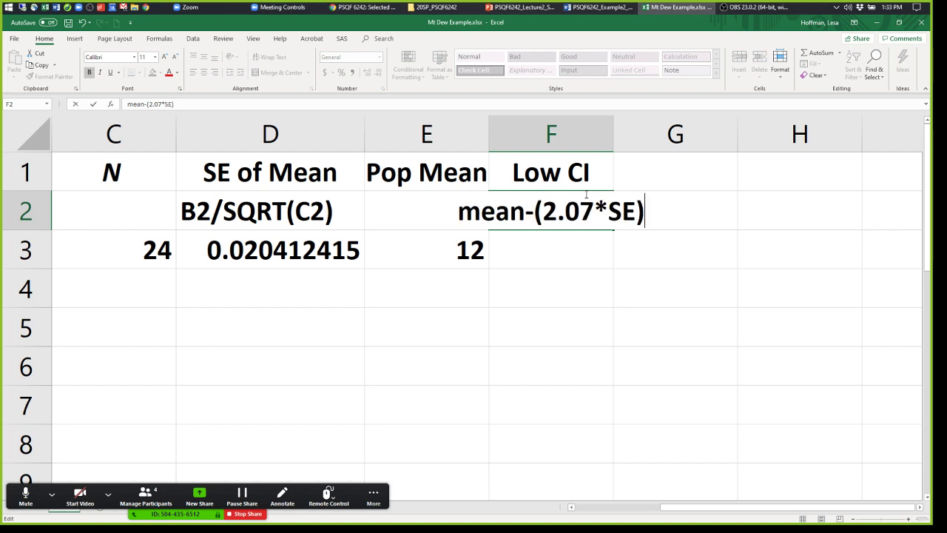
key(Return)
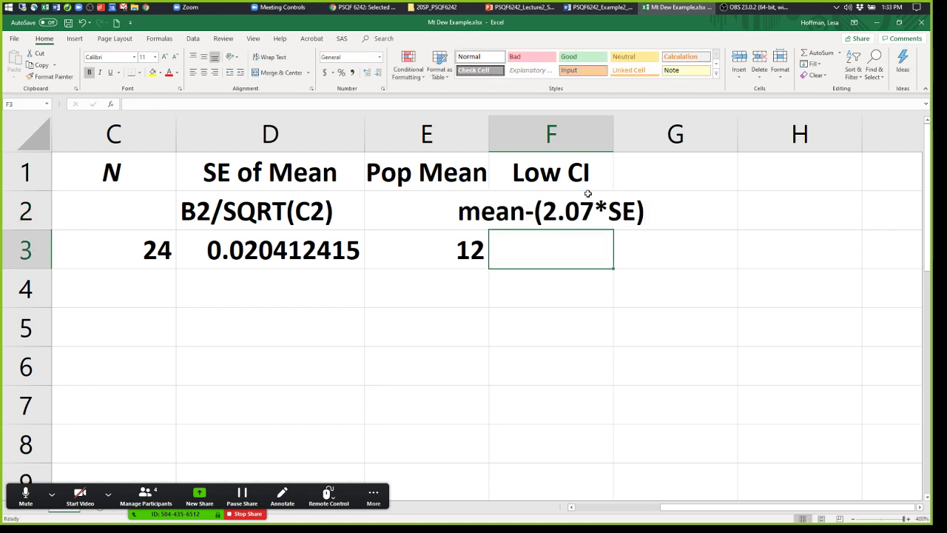
Fit column F to its contents, copy the heading and label in F1:F2 to G1:G2, and fit column G
double_click(613, 133)
drag(630, 171, 625, 203)
key(ctrl+c)
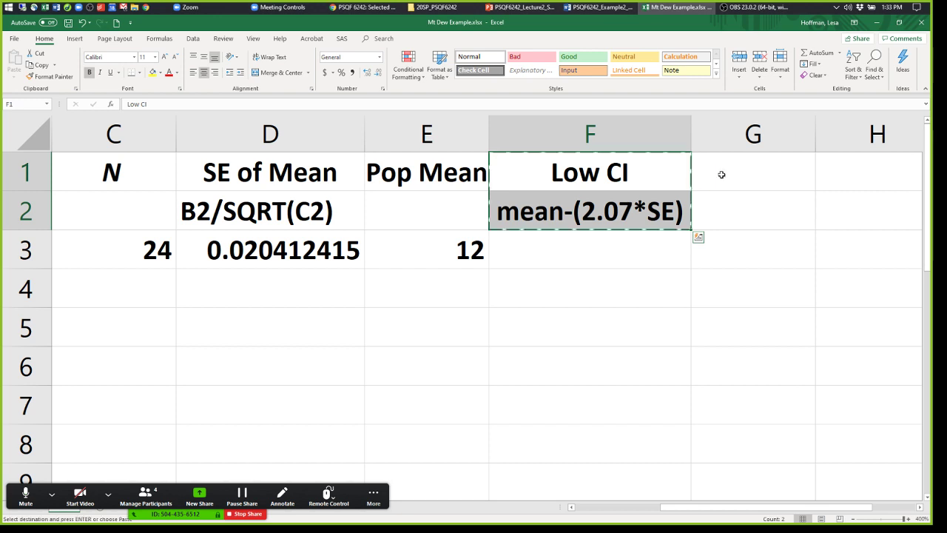
click(748, 162)
key(ctrl+v)
double_click(815, 125)
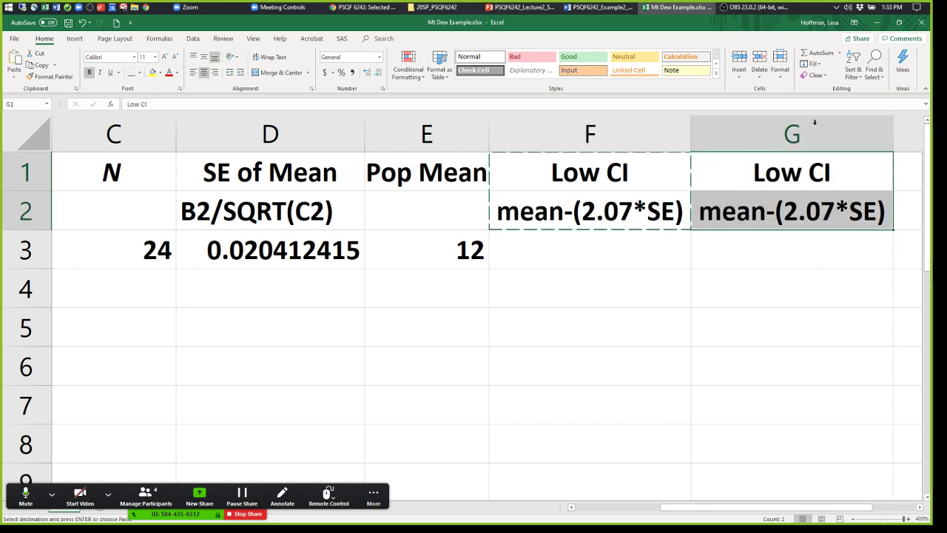
Change the copied label in G2 to "mean+(2.07*SE)"
double_click(770, 213)
key(BackSpace)
text(+)
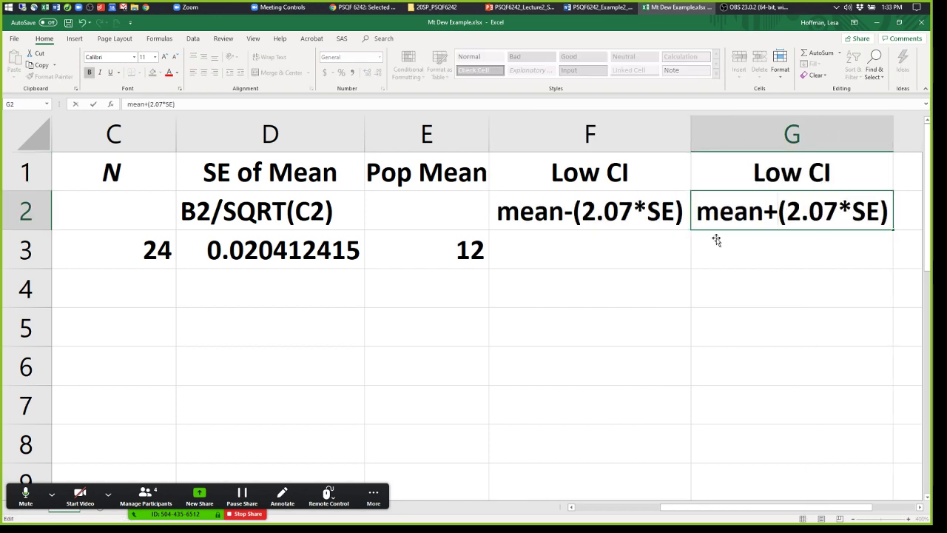
click(610, 250)
text(=)
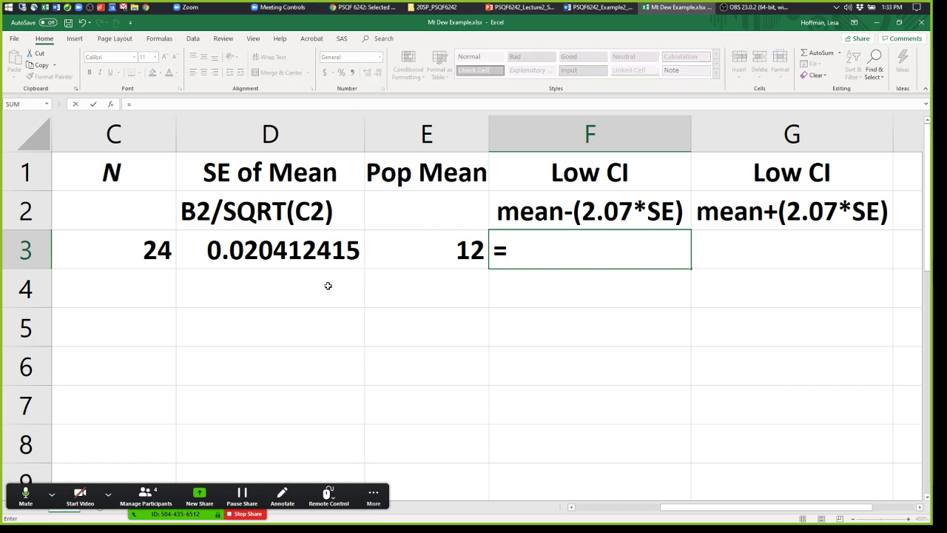
scroll(628, 444, left, 1)
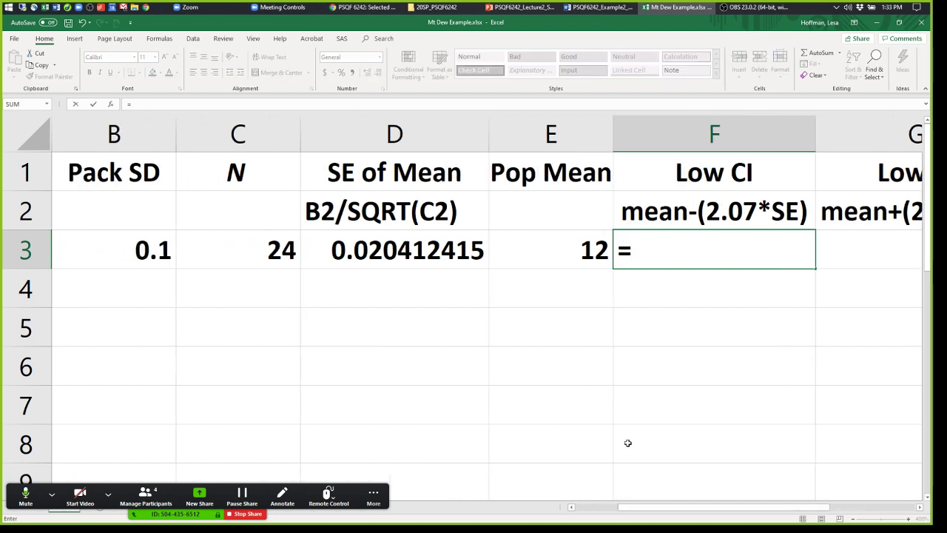
scroll(560, 391, down, 1)
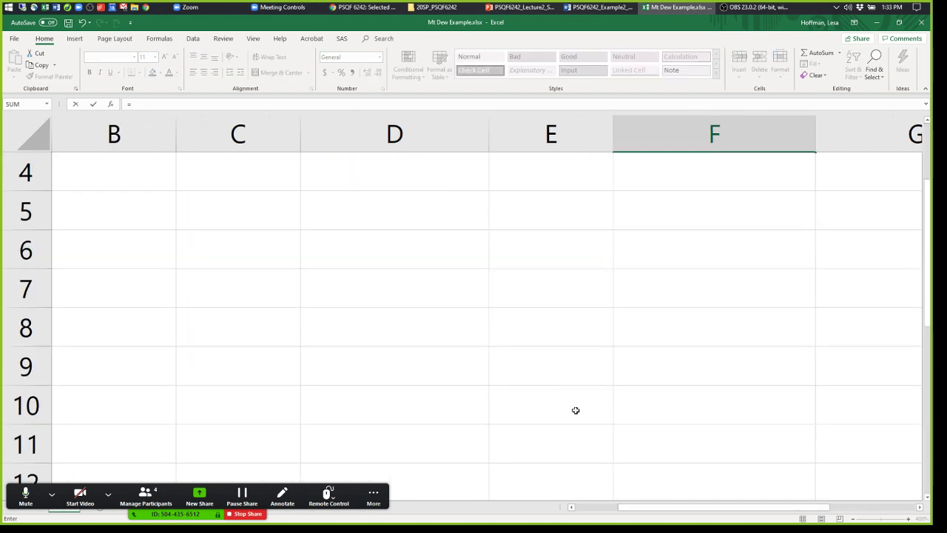
scroll(573, 396, up, 1)
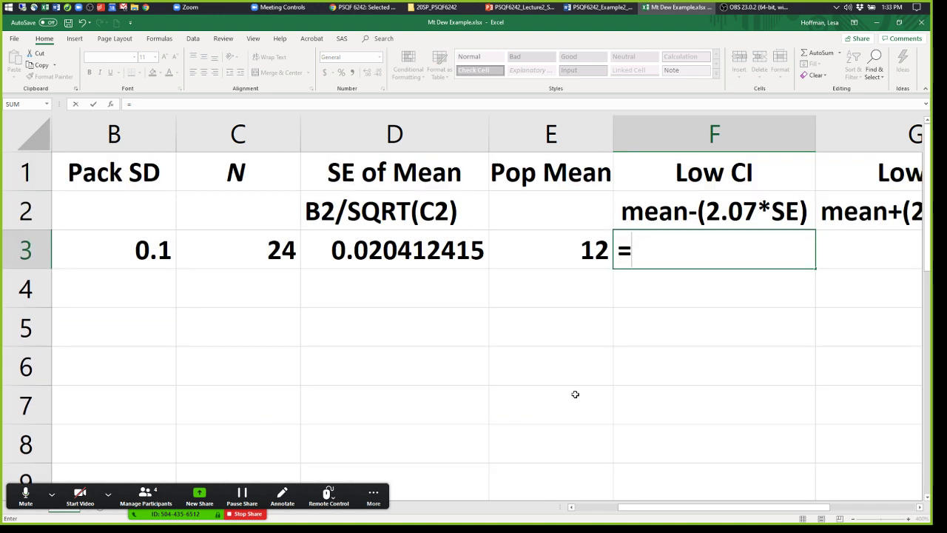
key(BackSpace)
key(Return)
Enter the lower confidence limit formula =A3-(2.07*D3) in F3, referencing the pack mean and standard error
scroll(538, 397, left, 1)
scroll(538, 397, down, 2)
click(708, 239)
text(=)
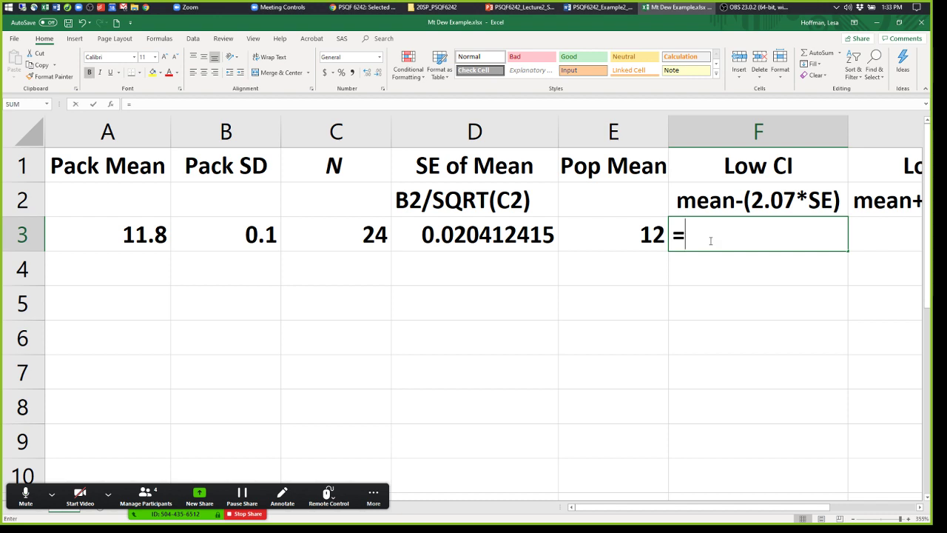
click(122, 239)
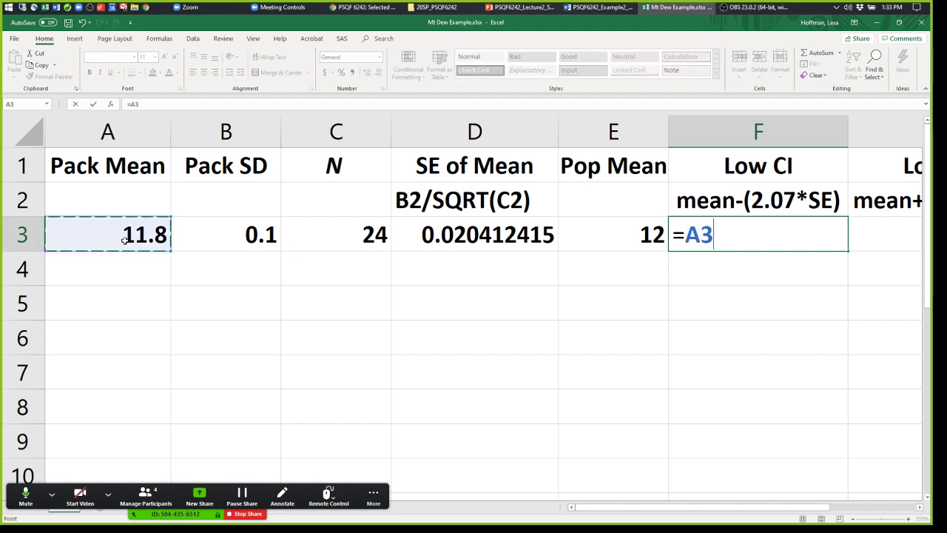
text(-()
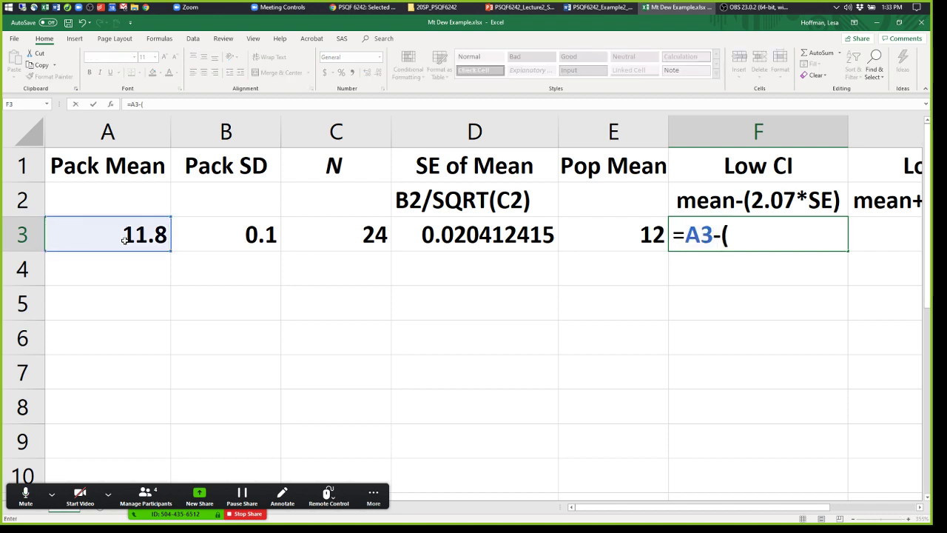
text(2.07*)
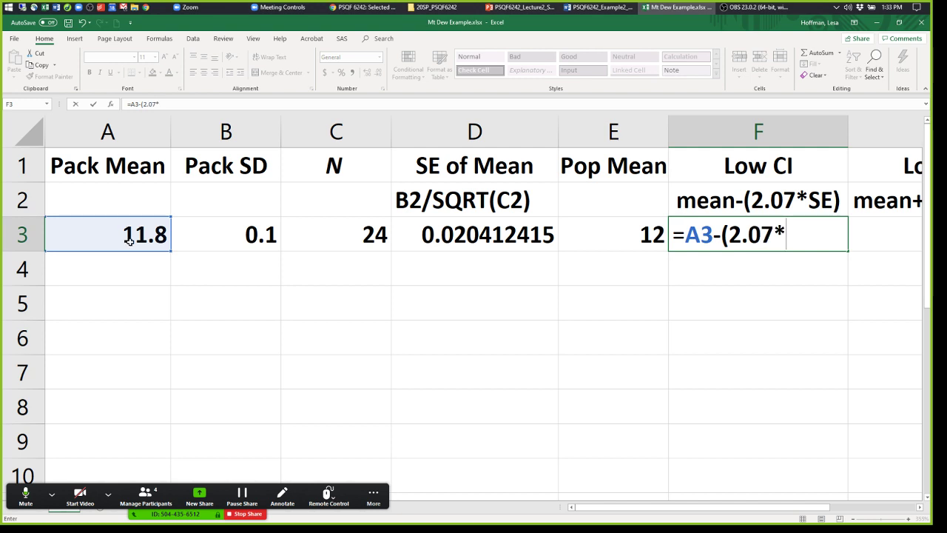
click(497, 242)
text())
key(Return)
key(Up)
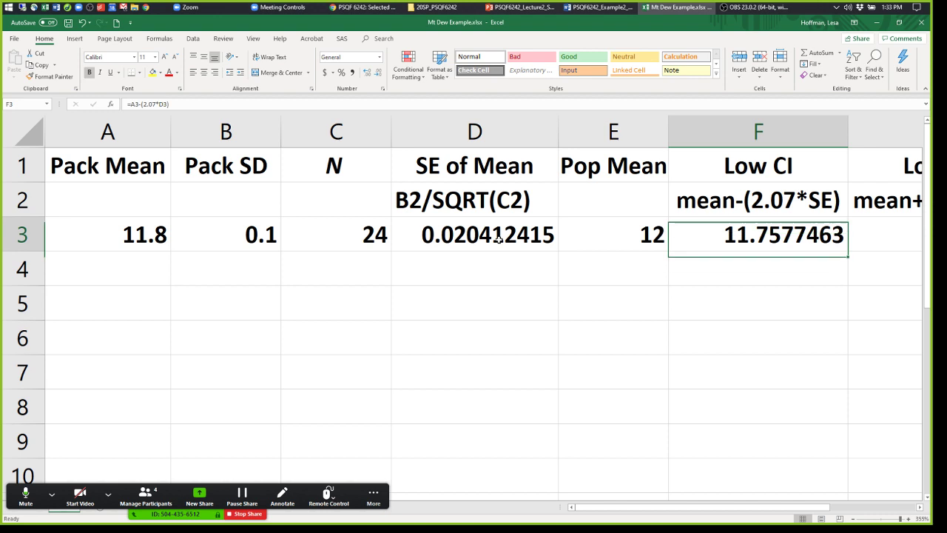
Copy the full formula text of the lower confidence limit in F3, leaving the cell's formula as it is
click(173, 105)
drag(172, 105, 128, 105)
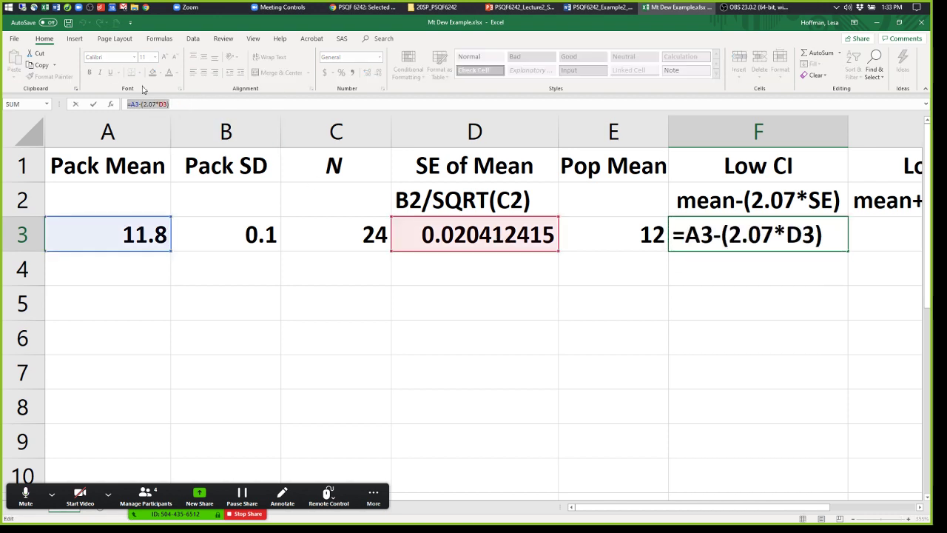
key(ctrl+c)
key(Return)
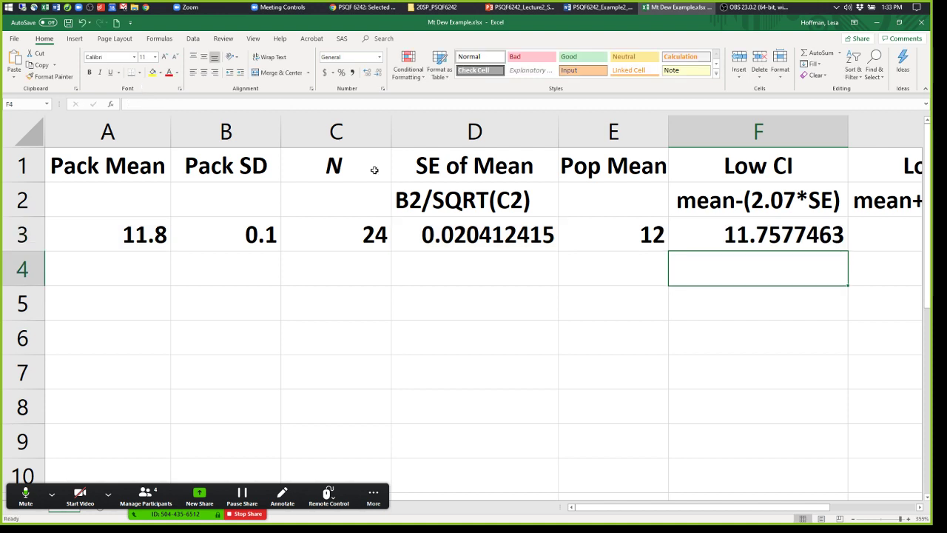
Paste the copied formula text into G3 and edit it to =A3+(2.07*D3) for the upper confidence limit
drag(643, 510, 728, 509)
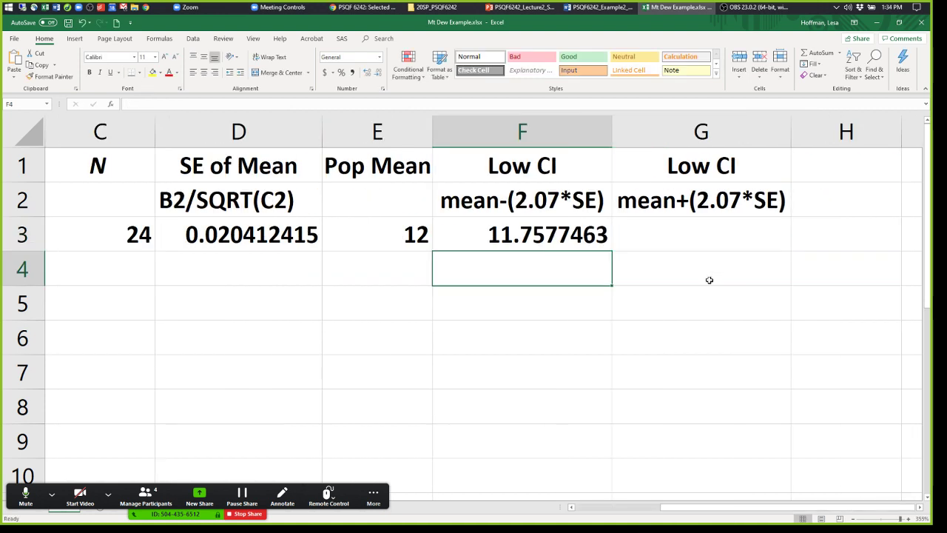
click(694, 241)
text(=)
key(ctrl+v)
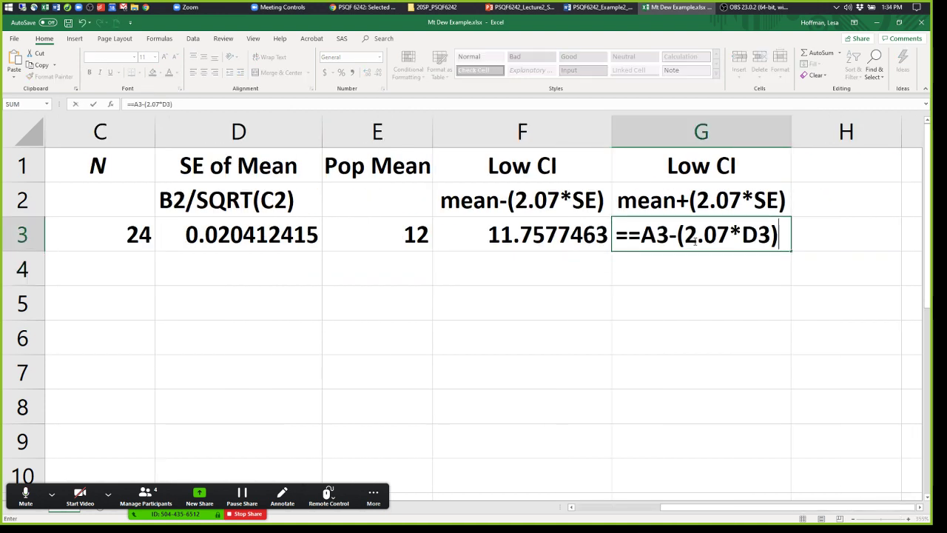
click(641, 235)
key(BackSpace)
key(Right)
key(Right)
key(Right)
key(BackSpace)
text(+)
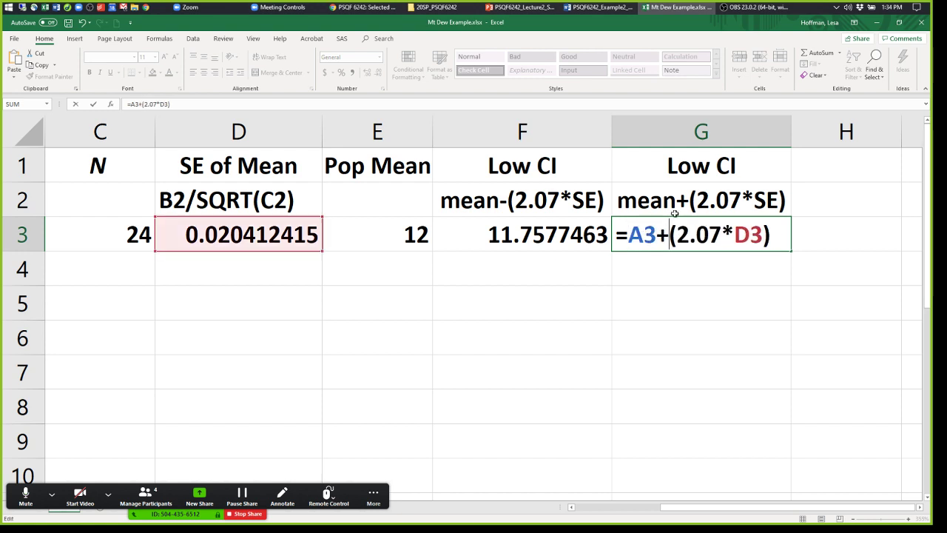
key(Return)
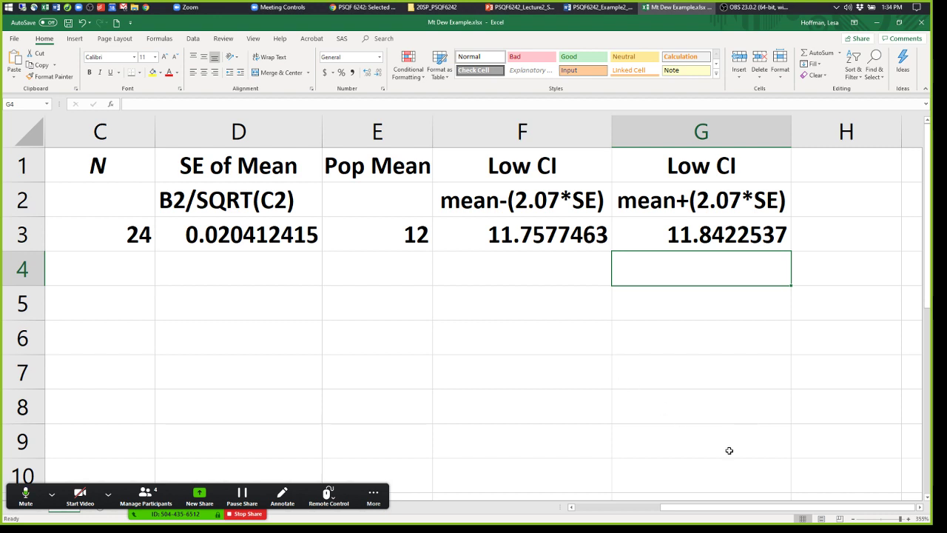
Select the sample size in C3 and the population mean in E3, and compare the population mean with the confidence limits
click(136, 230)
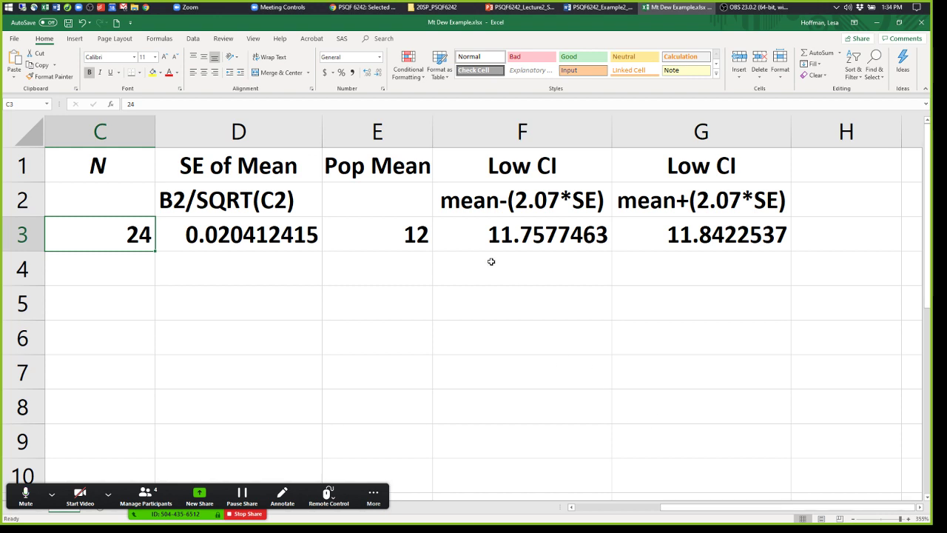
click(416, 233)
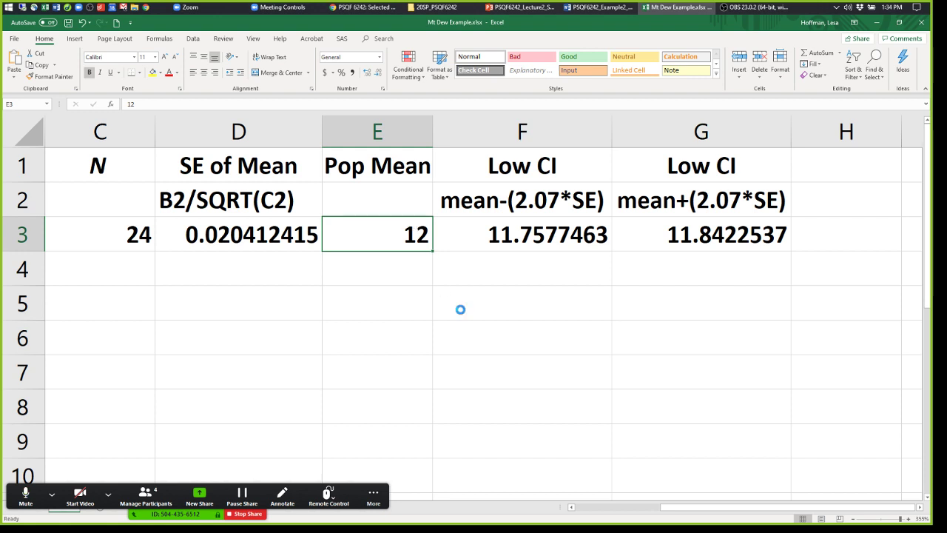
scroll(459, 311, down, 2)
drag(640, 509, 560, 481)
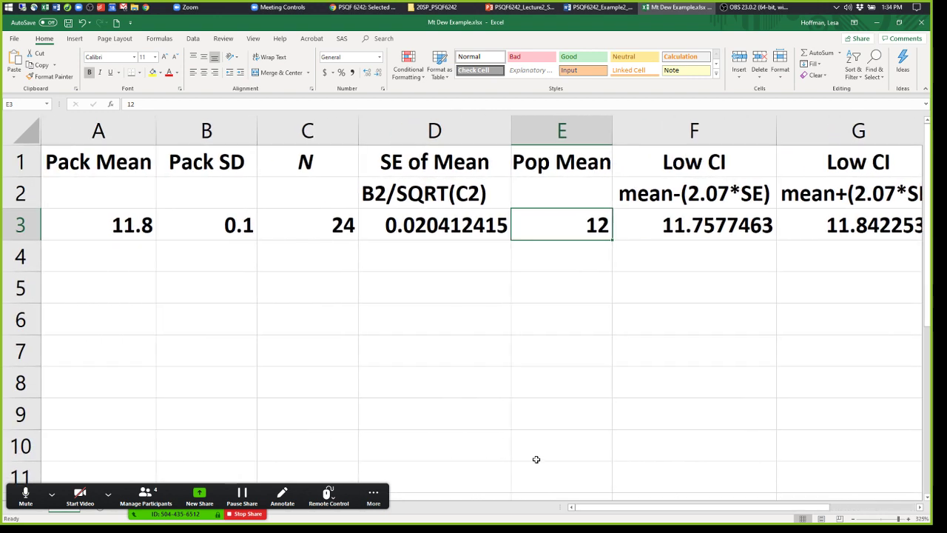
Set the pack standard deviation in B3 to 0.3, and select the pack mean in A3
scroll(469, 397, down, 2)
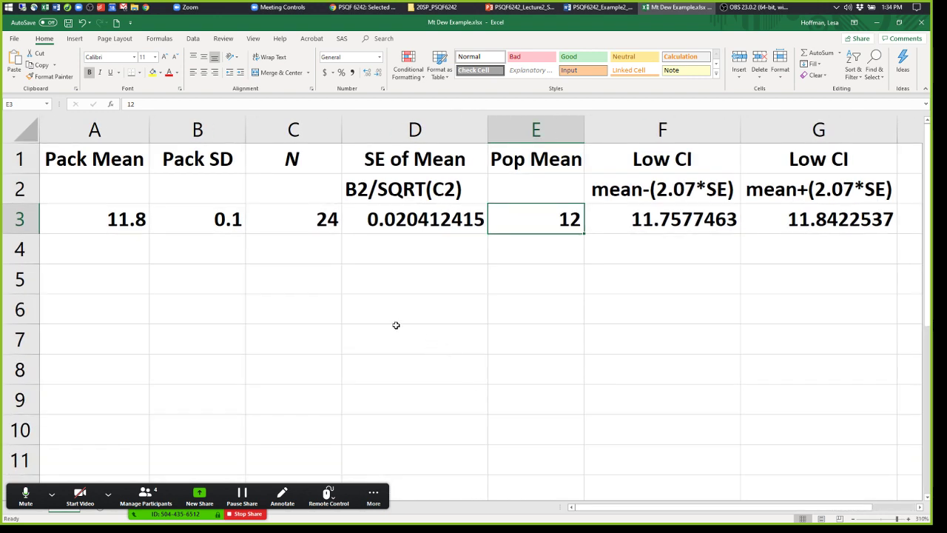
click(226, 225)
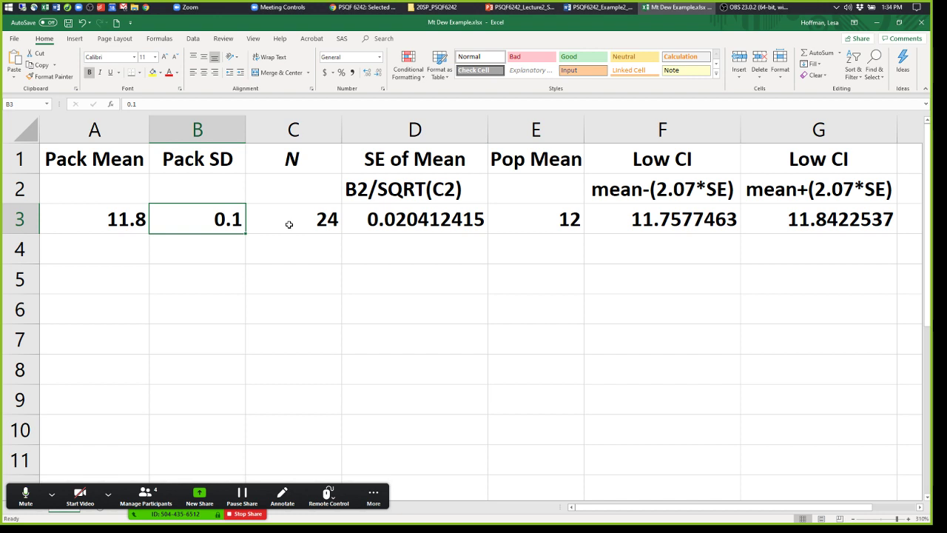
text(.3)
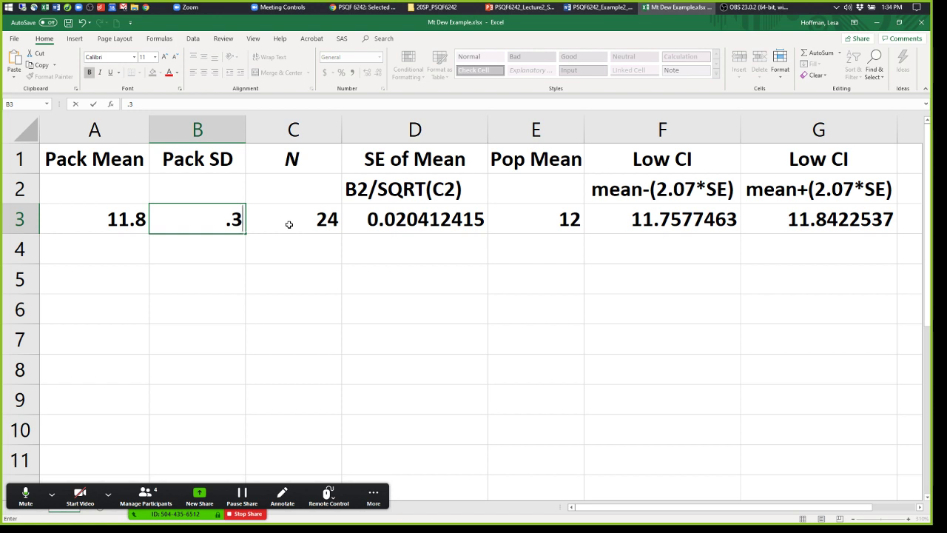
key(Return)
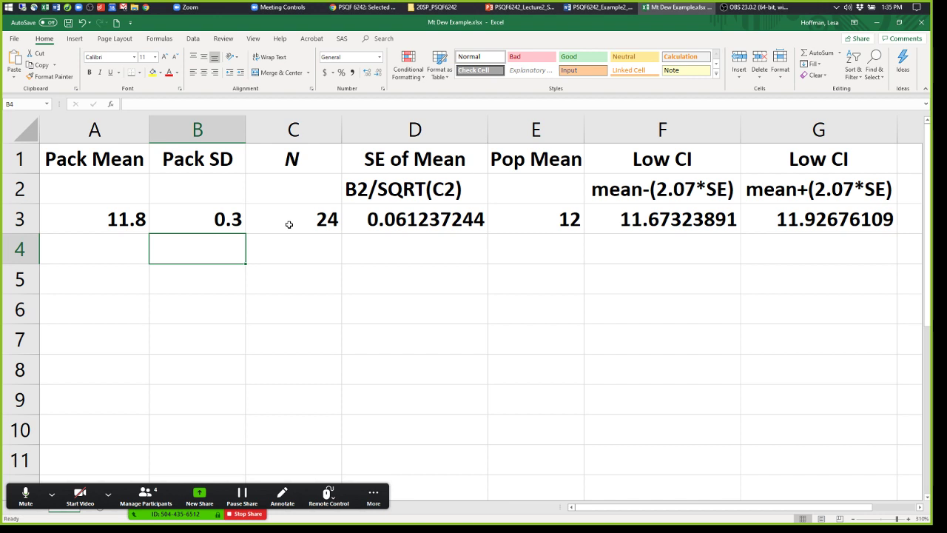
click(132, 215)
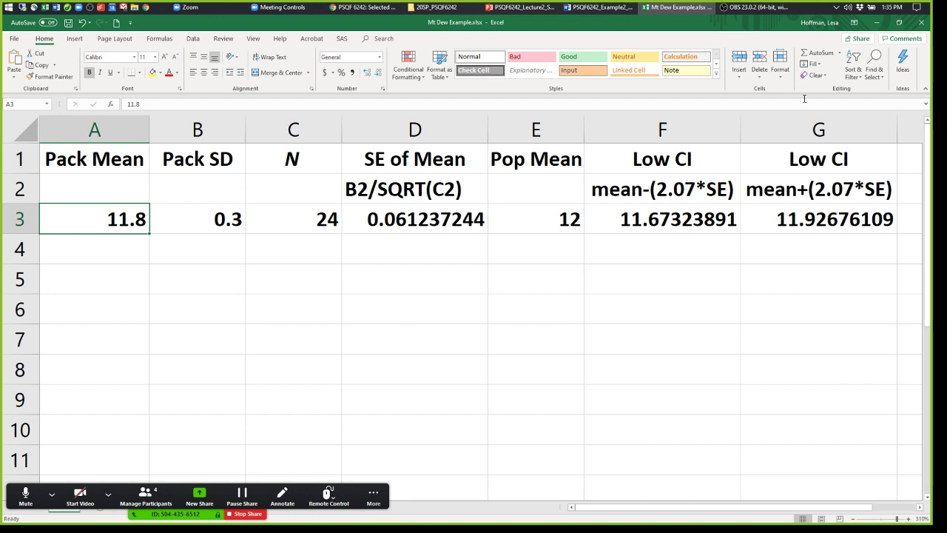
Correct the upper confidence limit's header in G1 to read High CI
double_click(829, 158)
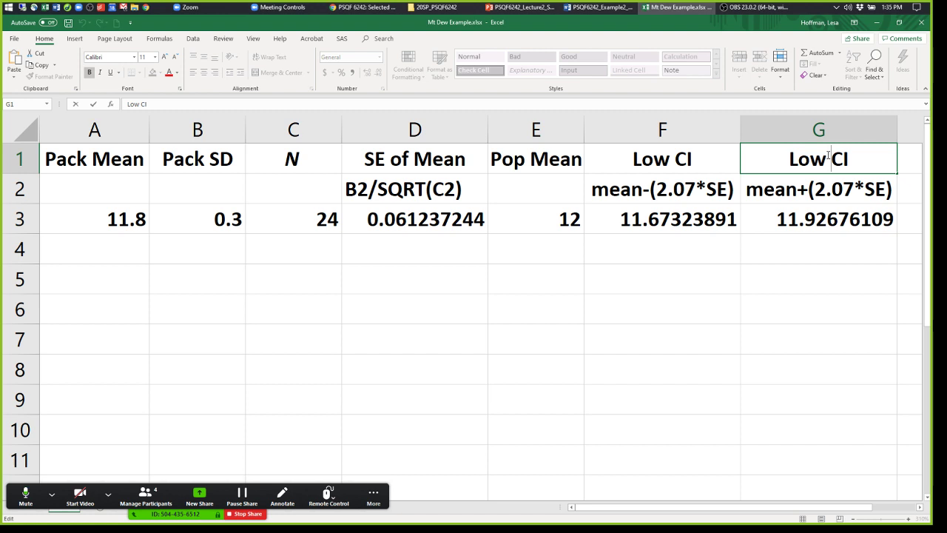
key(BackSpace)
key(BackSpace)
key(BackSpace)
key(BackSpace)
text(High)
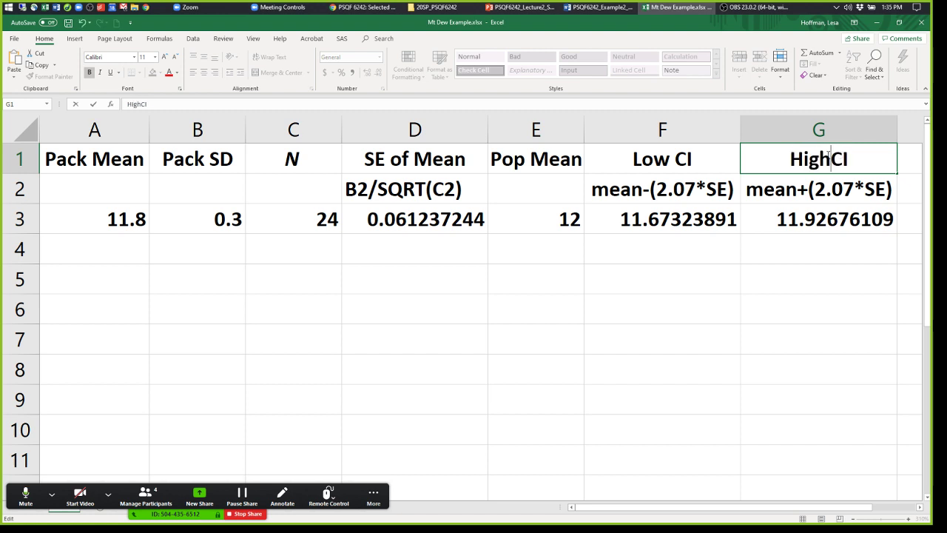
click(829, 251)
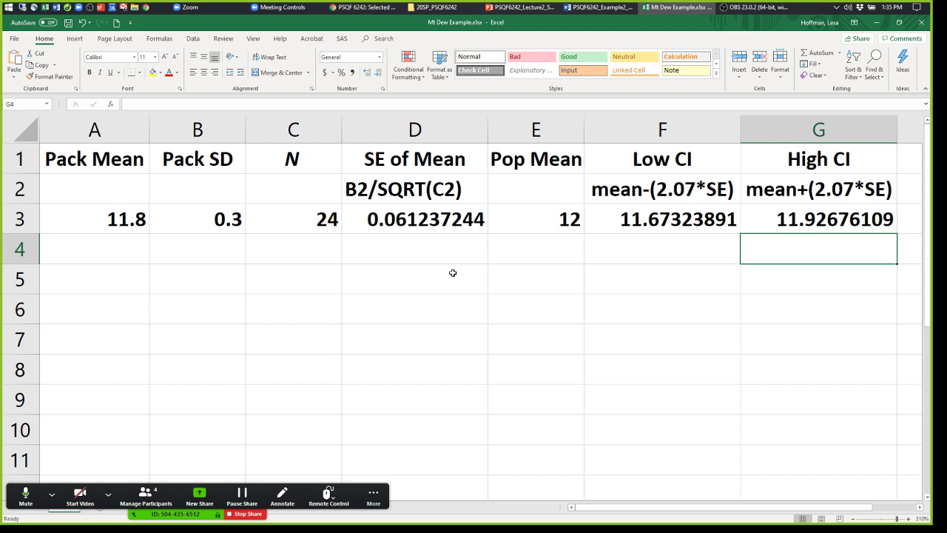
Enter the label z=mean-pop/SE in E5, below the population mean
click(536, 279)
text(z)
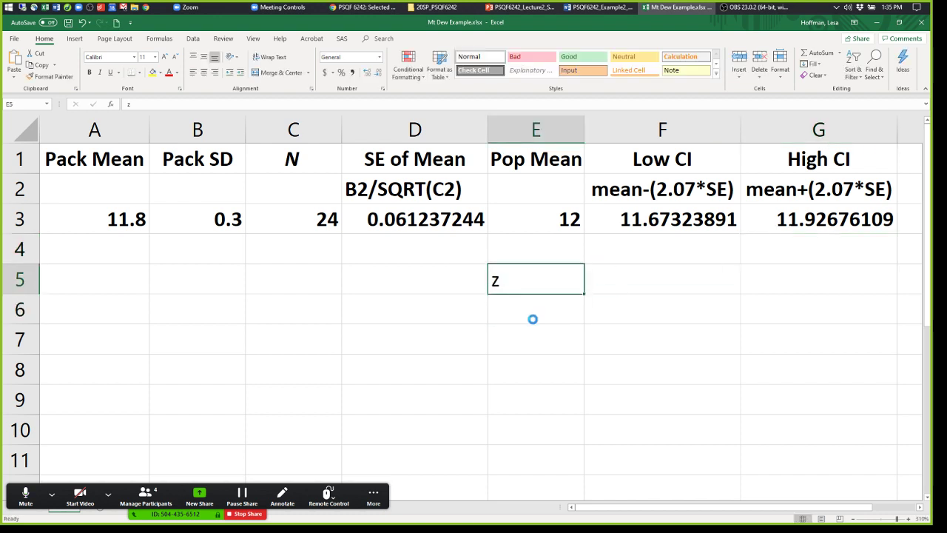
key(Return)
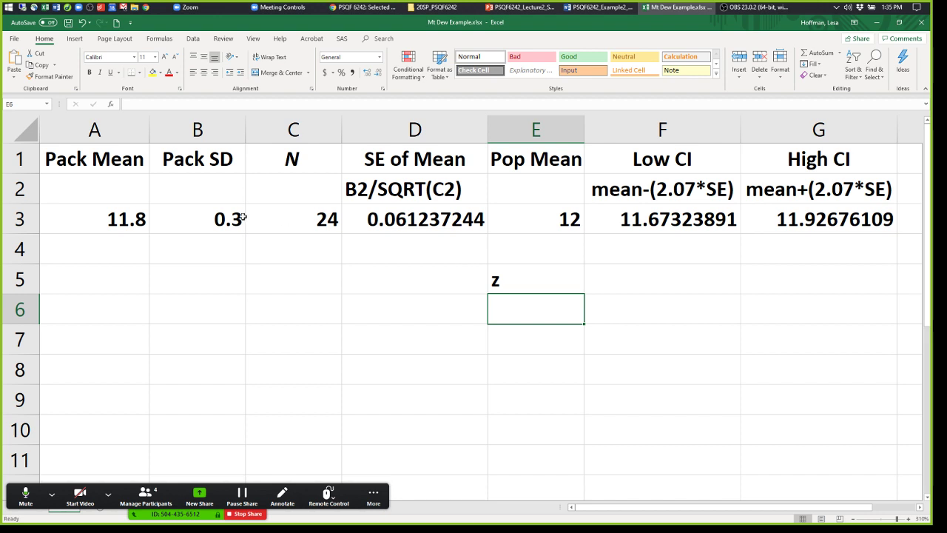
click(131, 228)
ctrl+click(412, 227)
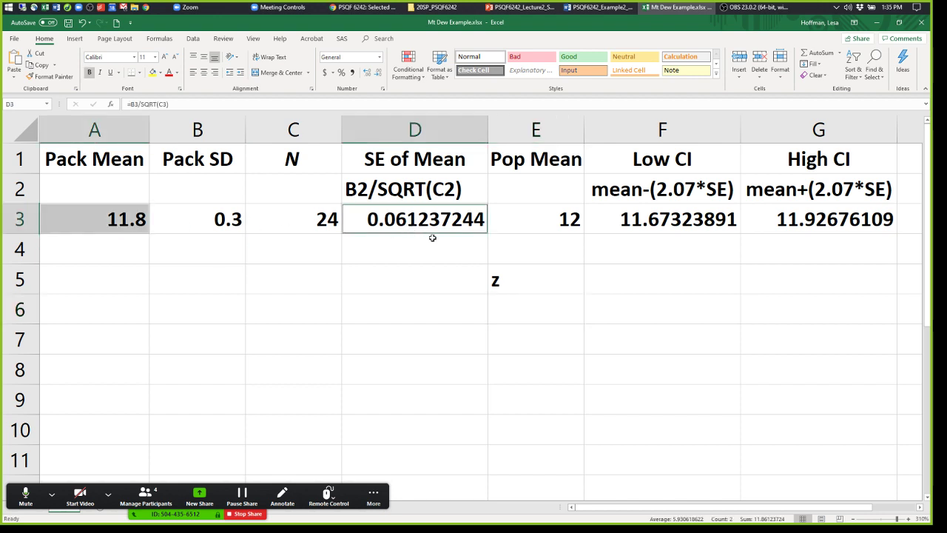
double_click(506, 278)
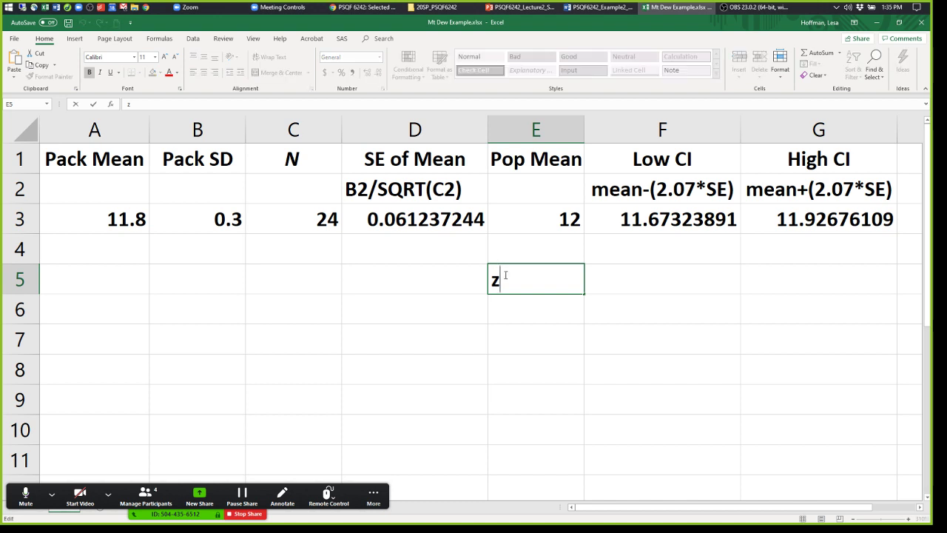
text(=mean-pop)
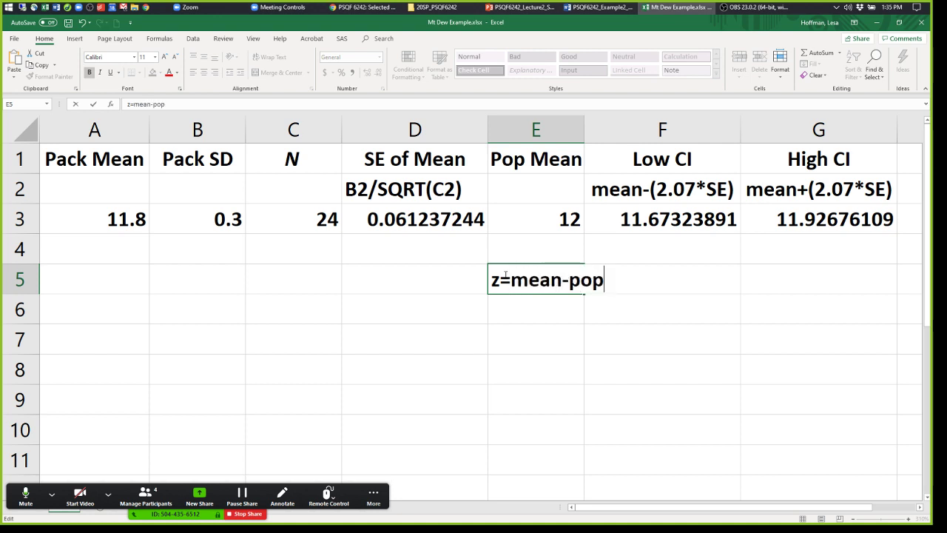
text(/SD)
key(BackSpace)
text(E)
key(Return)
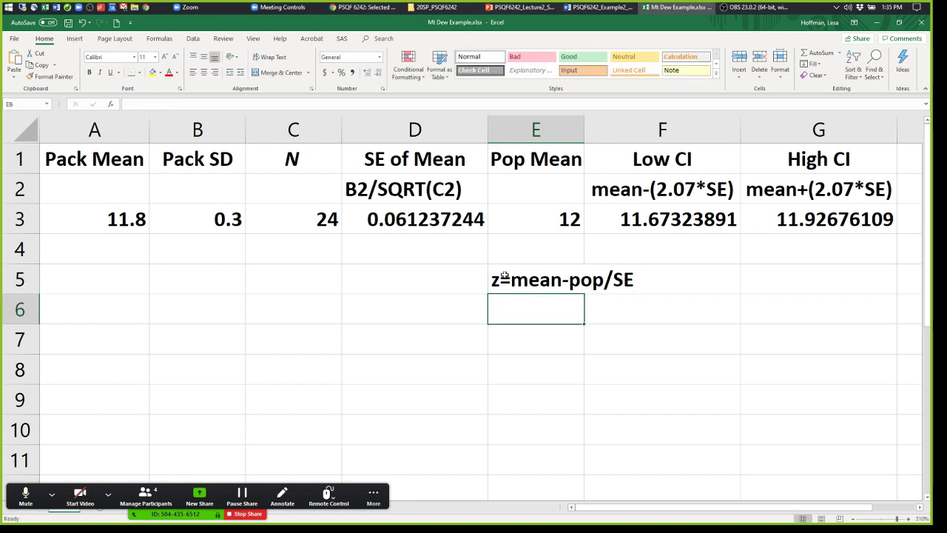
Enter the test statistic formula =(A3-E3)/D3 in E6, using the pack mean, population mean and standard error
text(=)
click(138, 219)
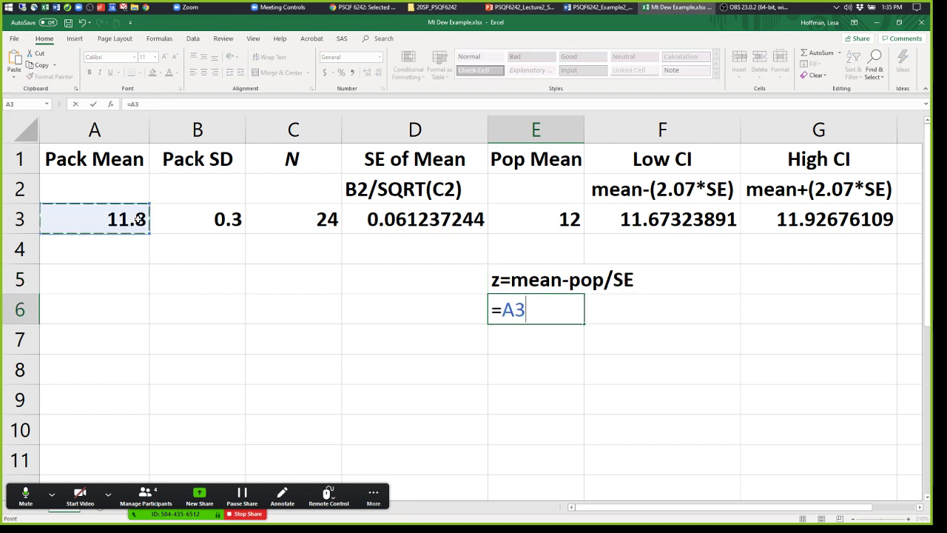
text(-)
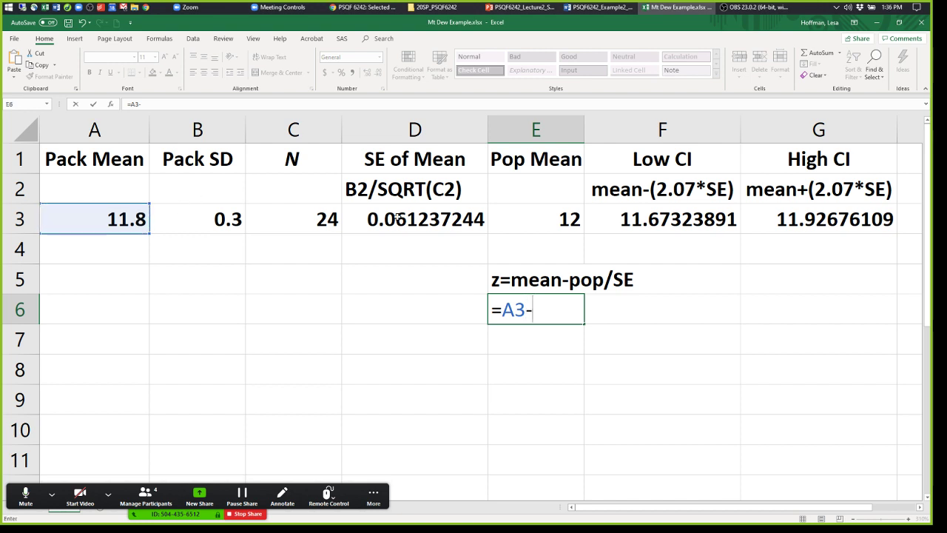
click(523, 216)
text())
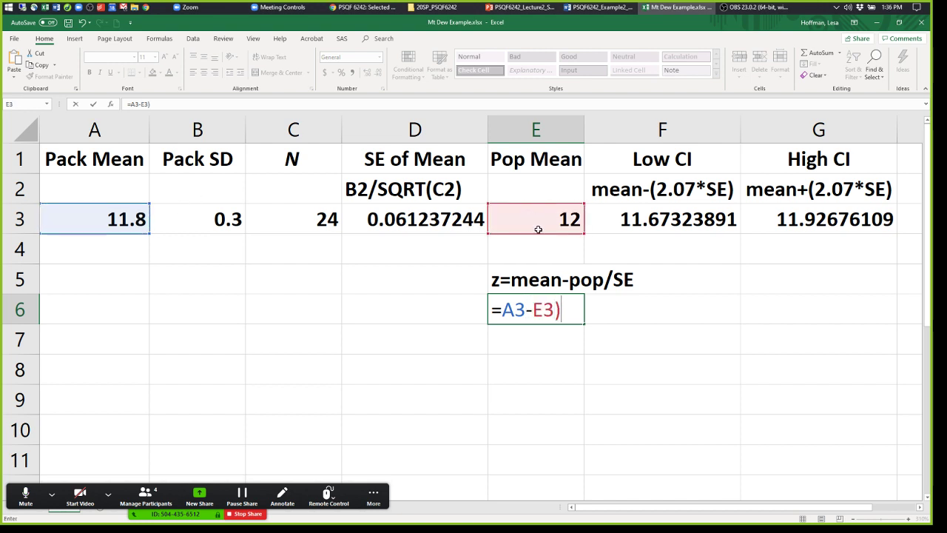
click(504, 309)
text(()
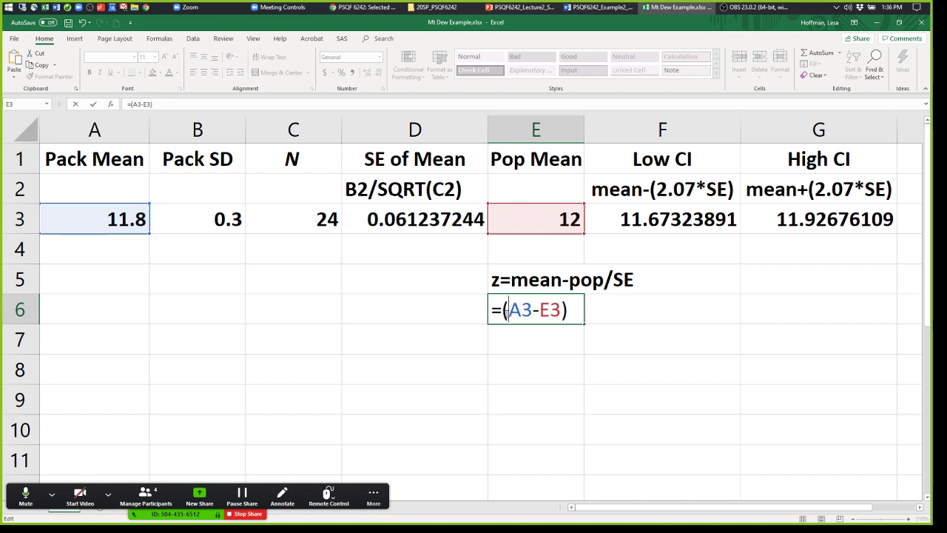
click(580, 307)
text(/)
click(441, 217)
key(Return)
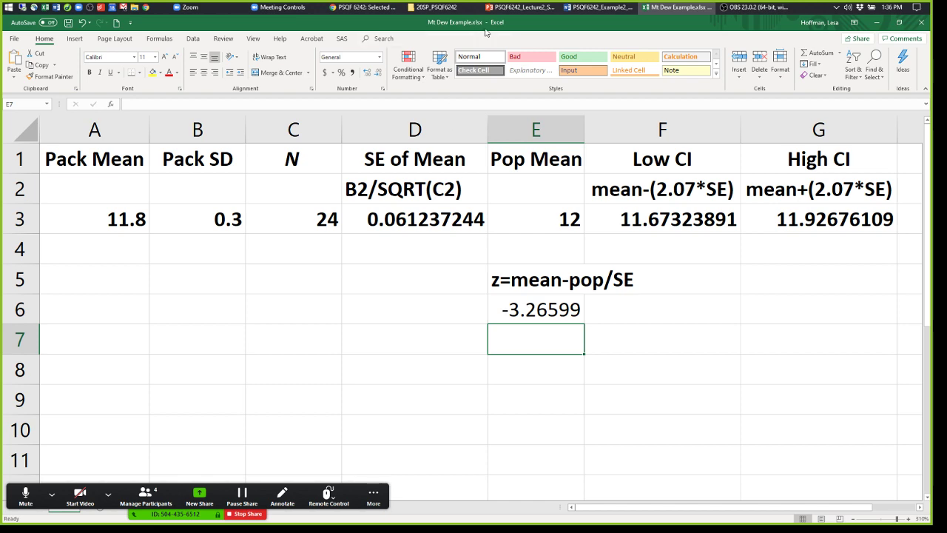
Consult the t vs z Sampling Distributions slide in PowerPoint, and return to the test statistic in E6 of the Excel workbook
mouse_move(522, 8)
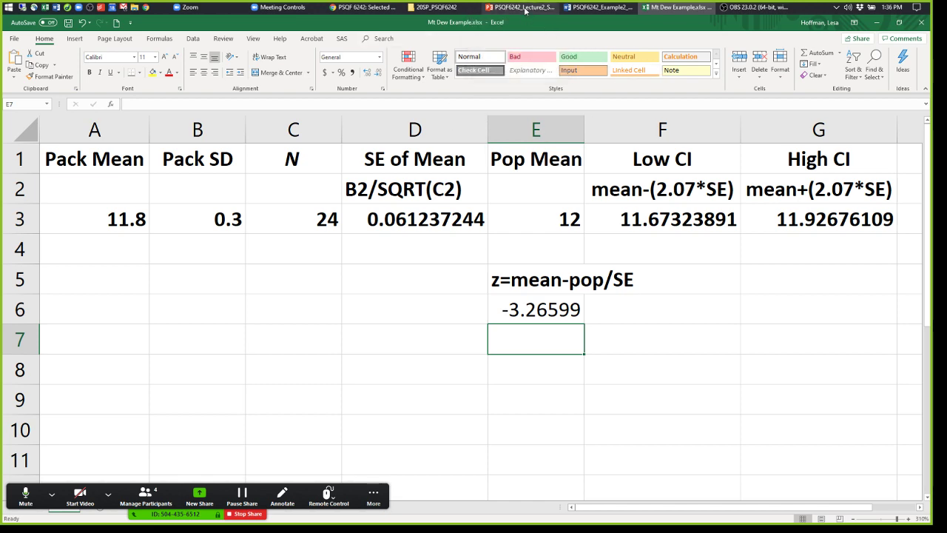
click(537, 44)
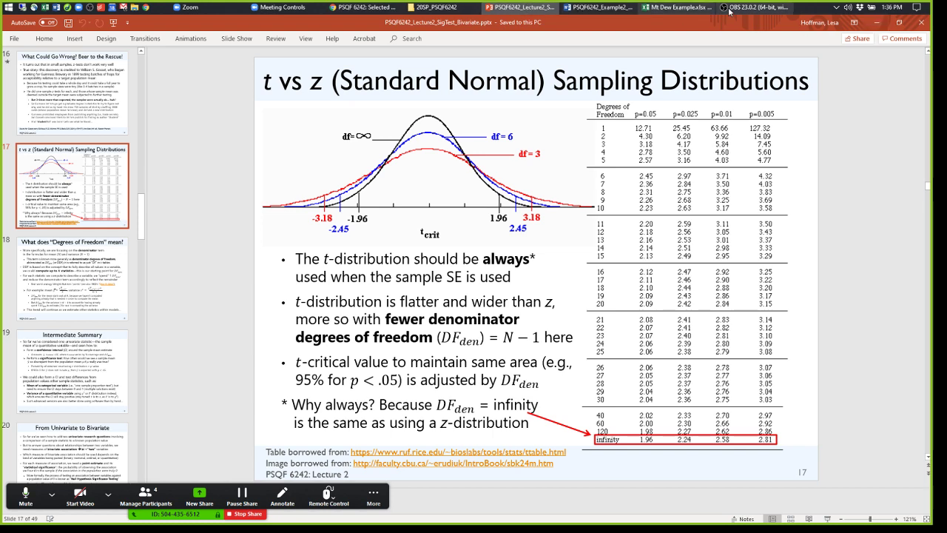
click(677, 7)
click(546, 314)
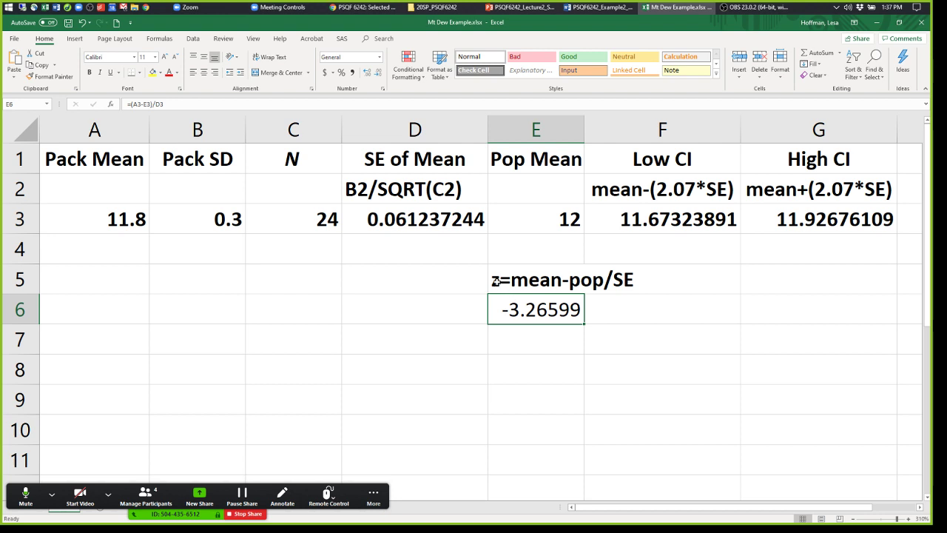
Replace the z in the E5 label with t so it reads t=mean-pop/SE
click(502, 284)
double_click(560, 278)
key(Home)
key(shift+Right)
text(t)
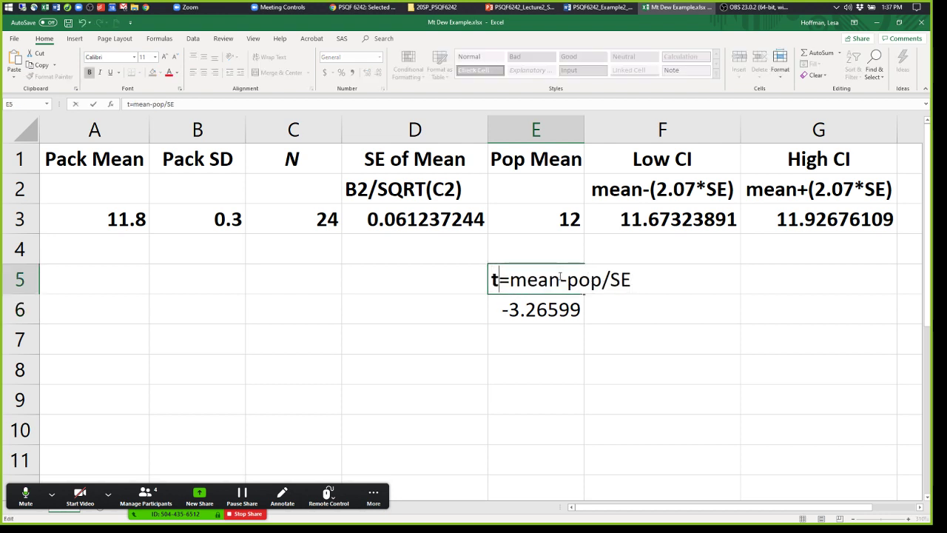
key(Return)
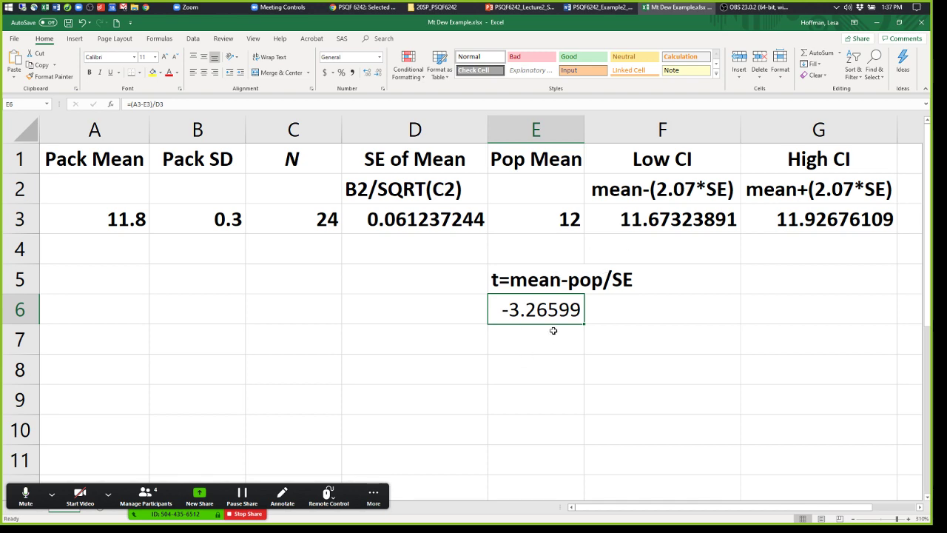
Switch to the PowerPoint lecture and go through the Degrees of Freedom slide to the Intermediate Summary slide
click(520, 8)
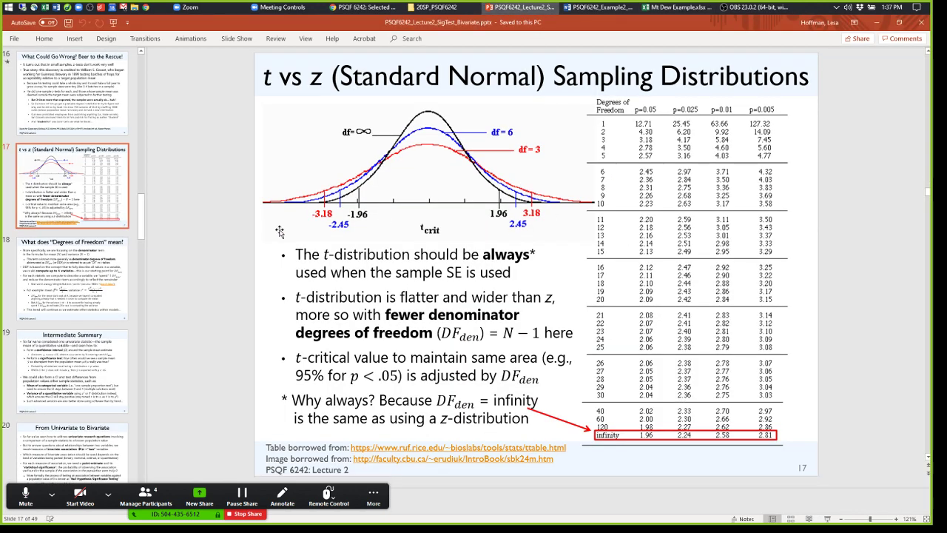
click(87, 296)
click(72, 226)
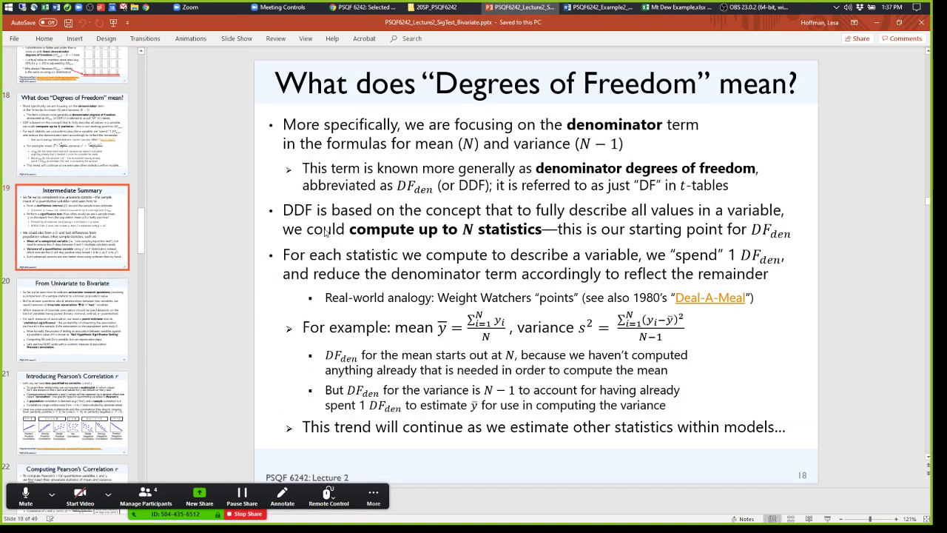
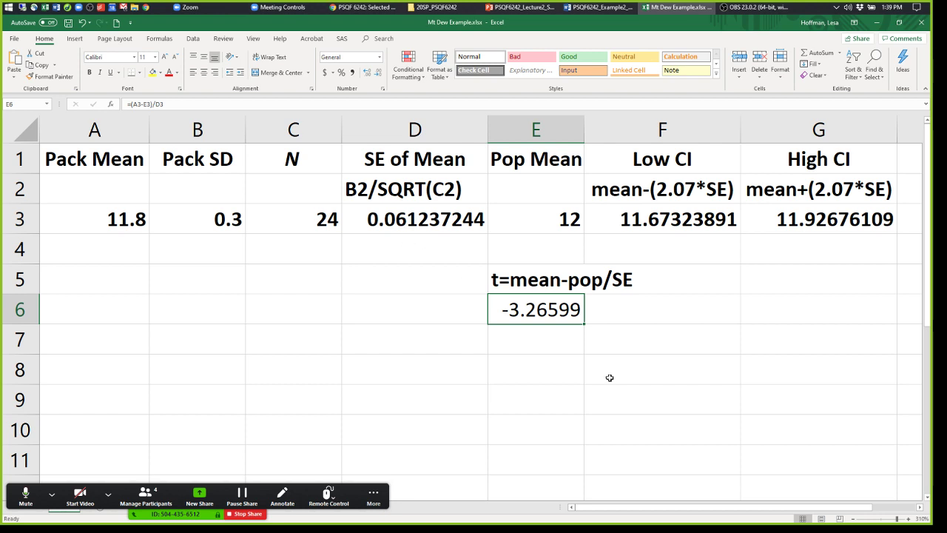
Check the t statistic in E6 of the Excel worksheet, and reopen the t vs z Sampling Distributions slide in PowerPoint
key(Return)
click(546, 307)
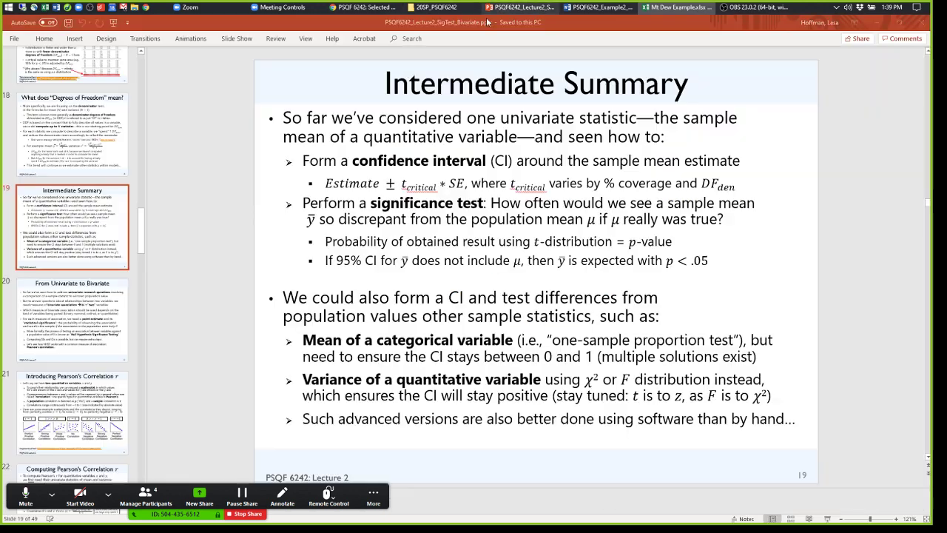
click(505, 9)
click(75, 138)
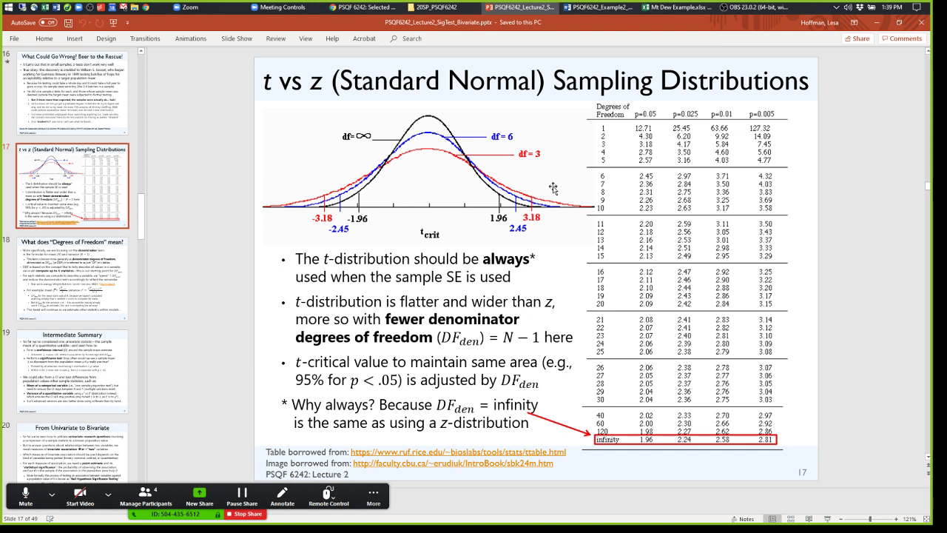
Switch to the Excel workbook and set the pack mean in A3 to 12.1
click(677, 6)
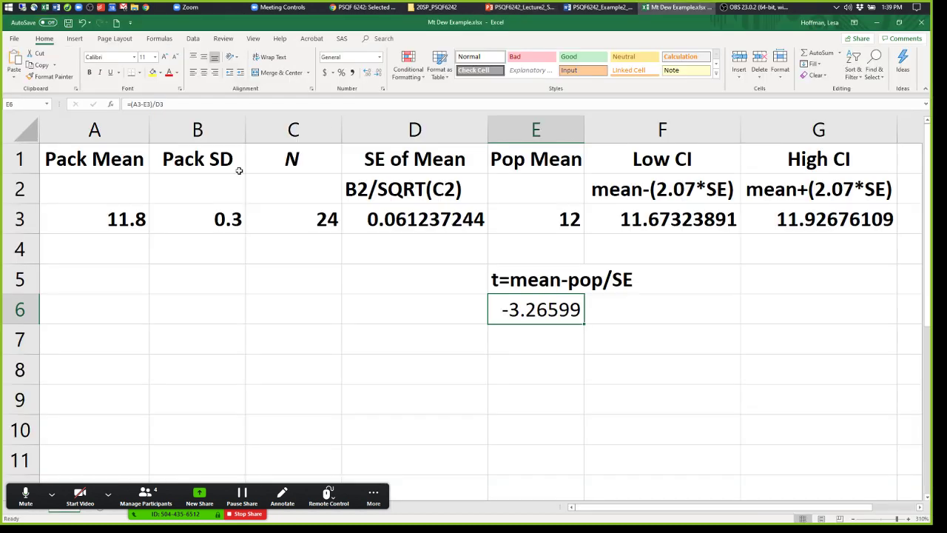
click(117, 219)
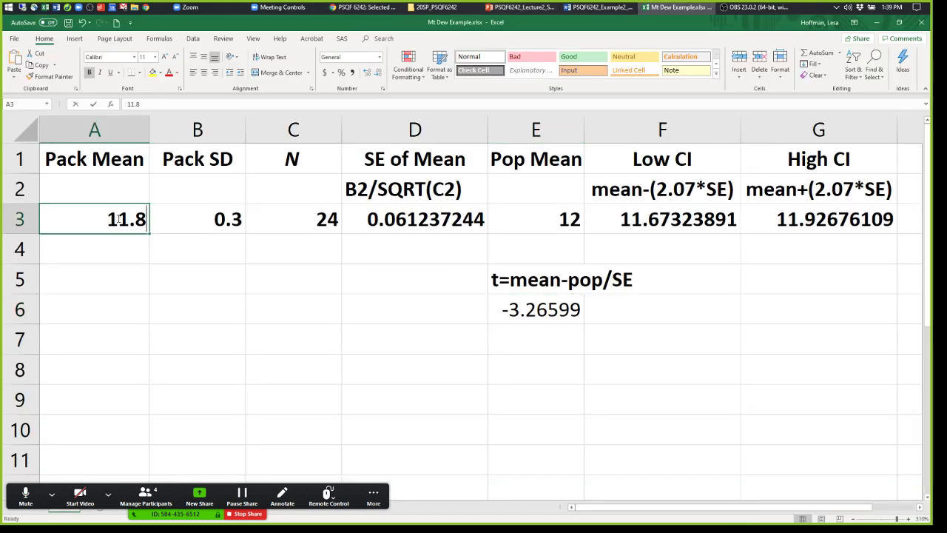
text(12.1)
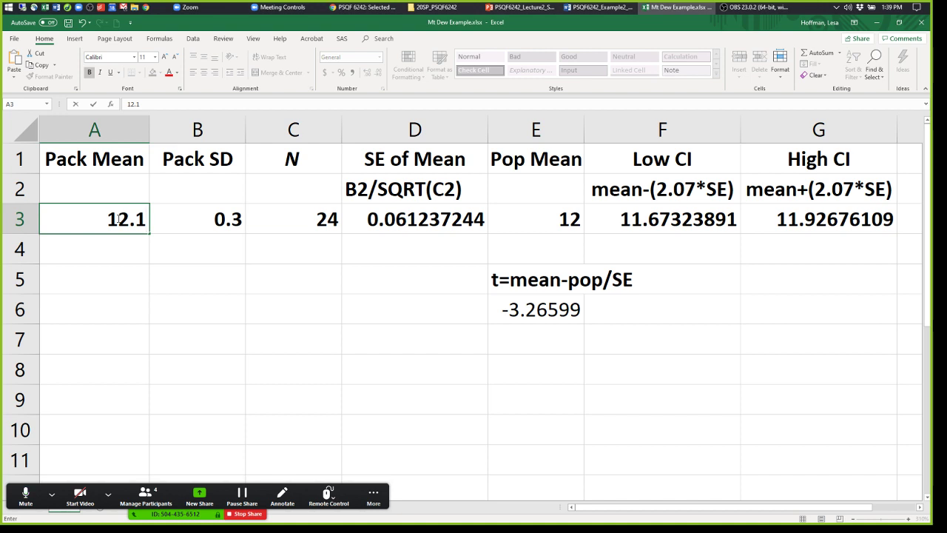
key(Return)
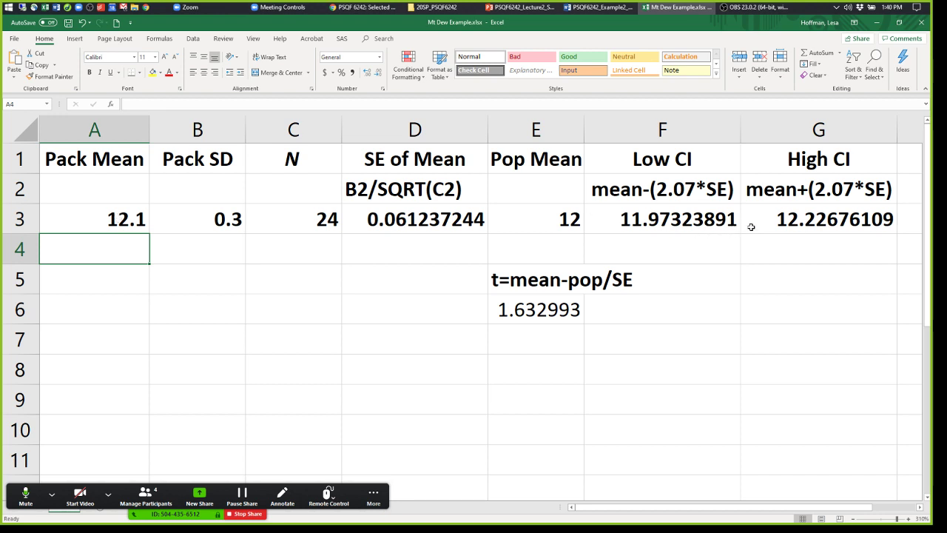
Select the t statistic in E6 and compare it with the critical values on the t vs z slide in PowerPoint
click(543, 314)
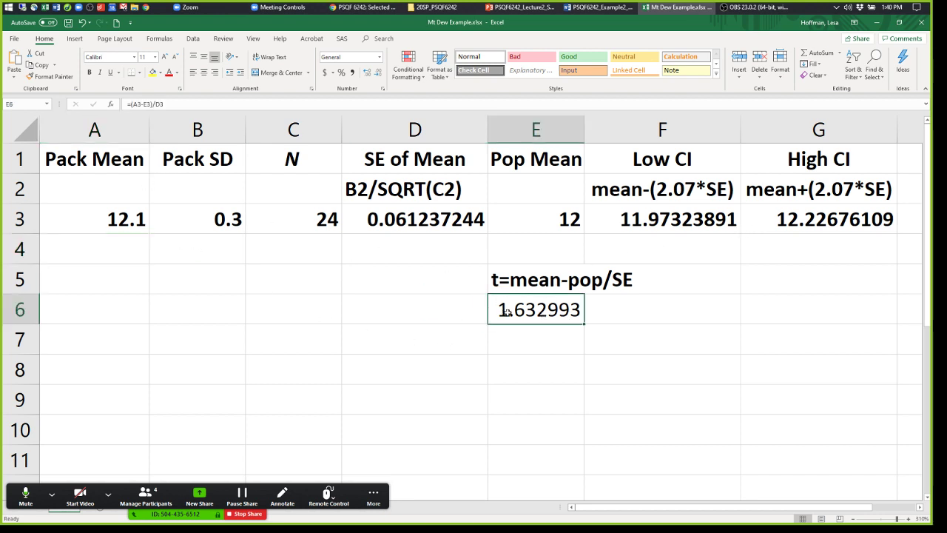
click(526, 7)
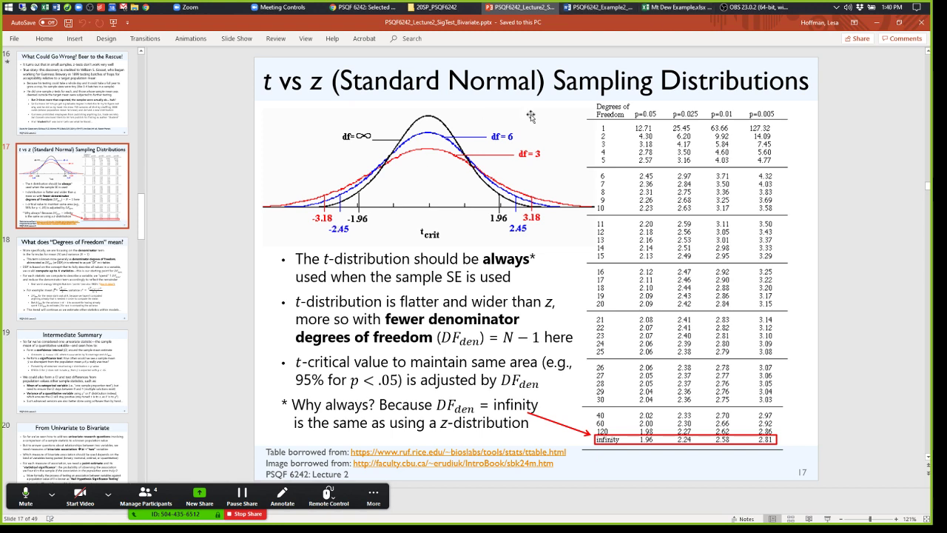
Switch to the Excel workbook, set the pack mean in A3 to 12.2, and check the t statistic in E6
click(665, 8)
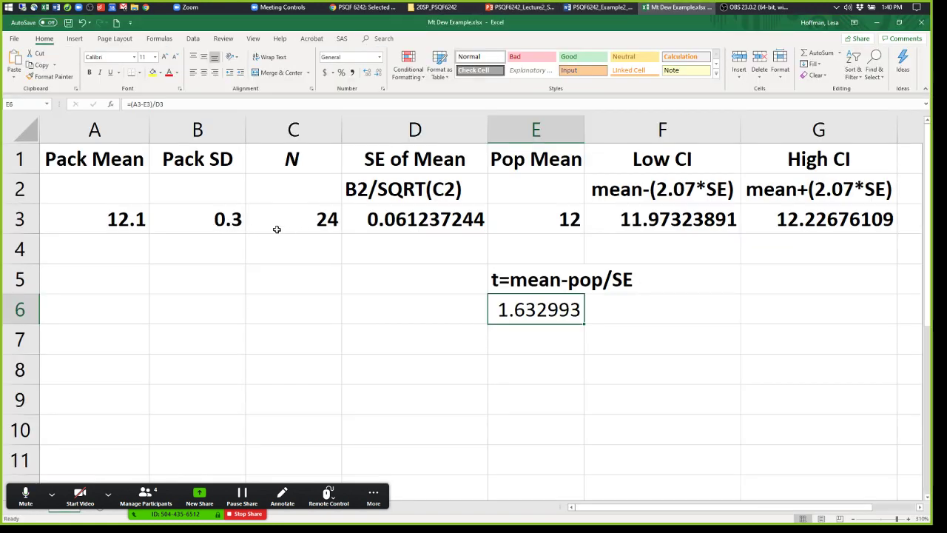
drag(216, 219, 276, 218)
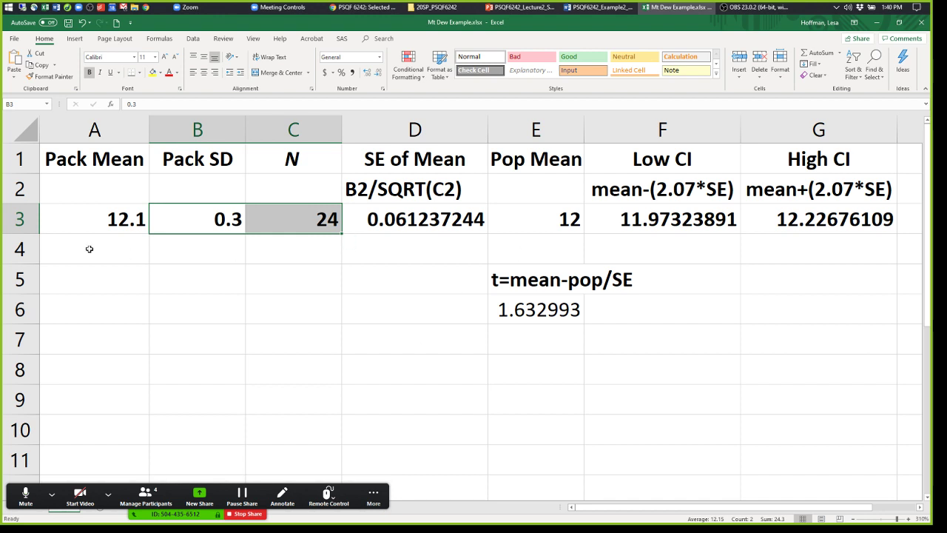
click(136, 213)
double_click(136, 213)
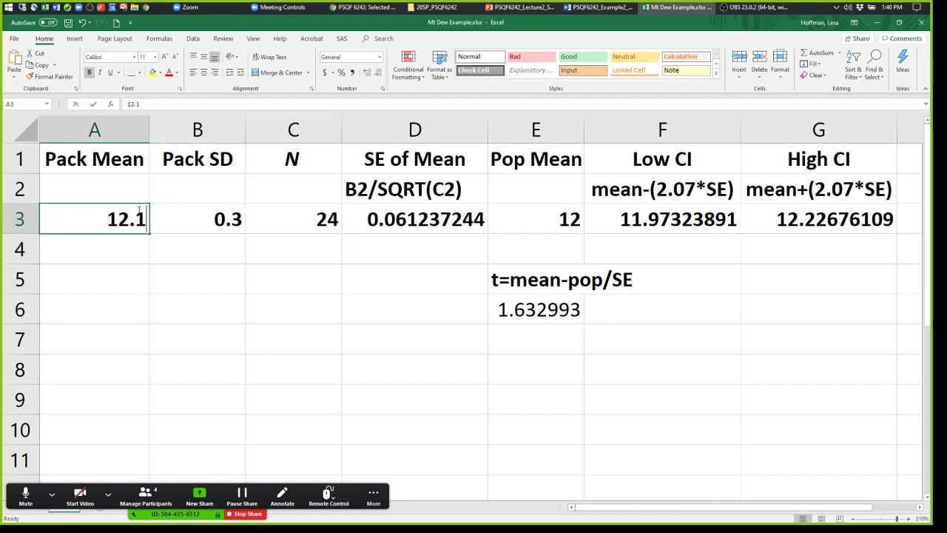
key(Delete)
text(2)
key(Return)
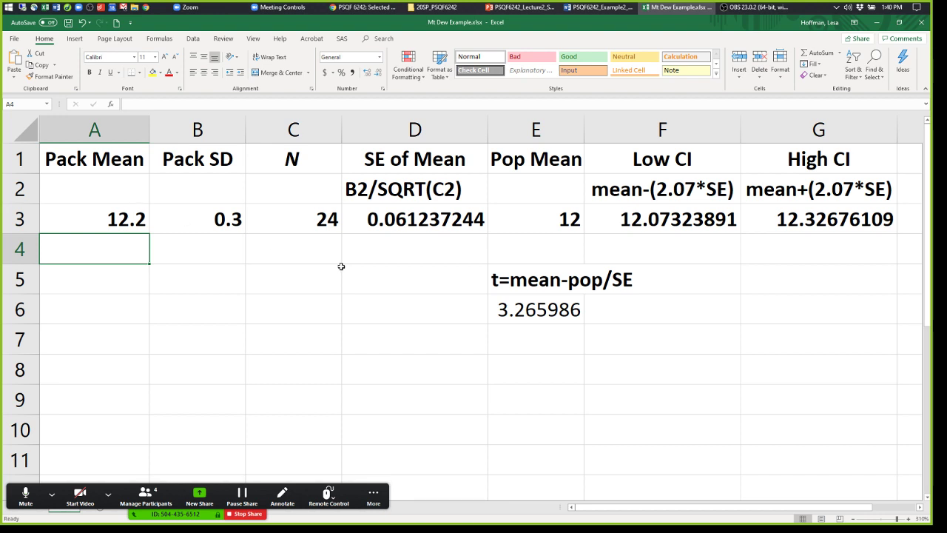
click(521, 310)
Try a pack mean of 11.8 in A3 and set it back to 12.2
click(108, 215)
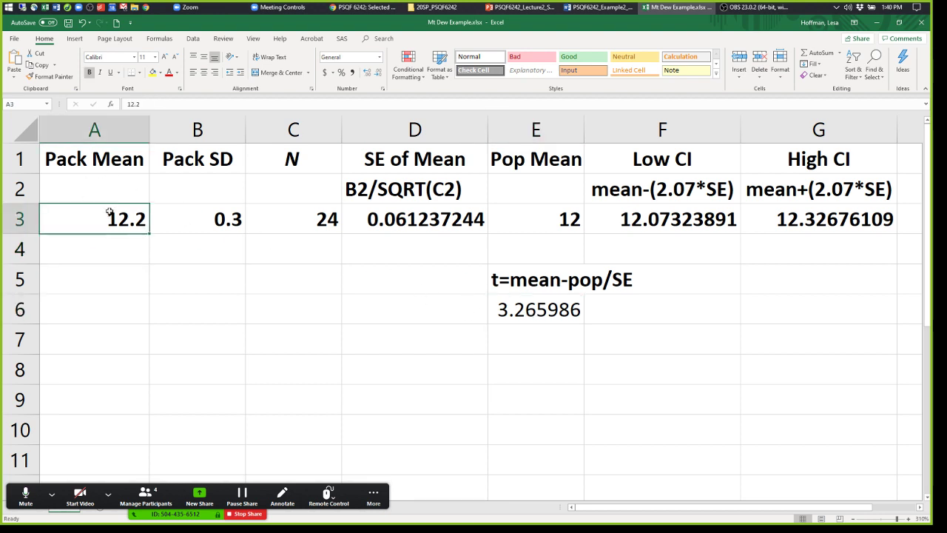
text(11.8)
key(Return)
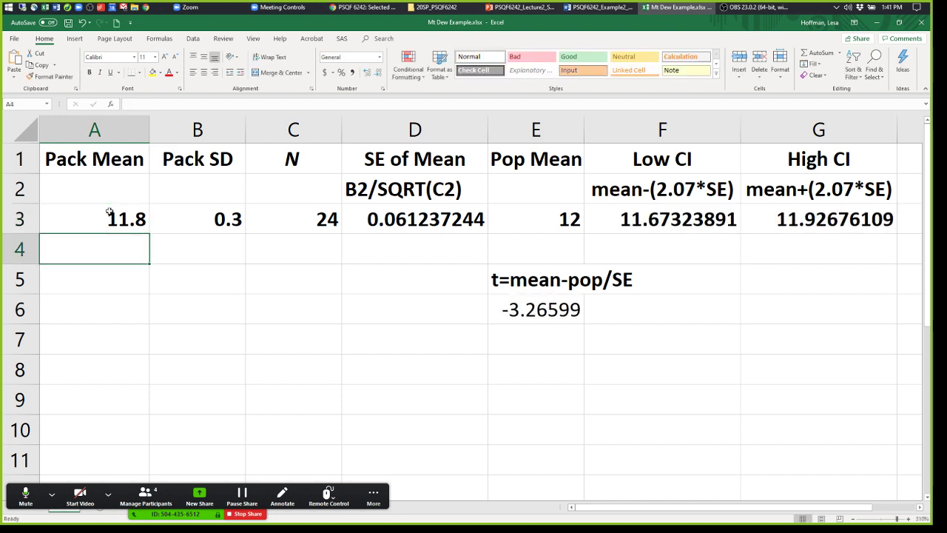
click(109, 215)
text(12.2)
key(Return)
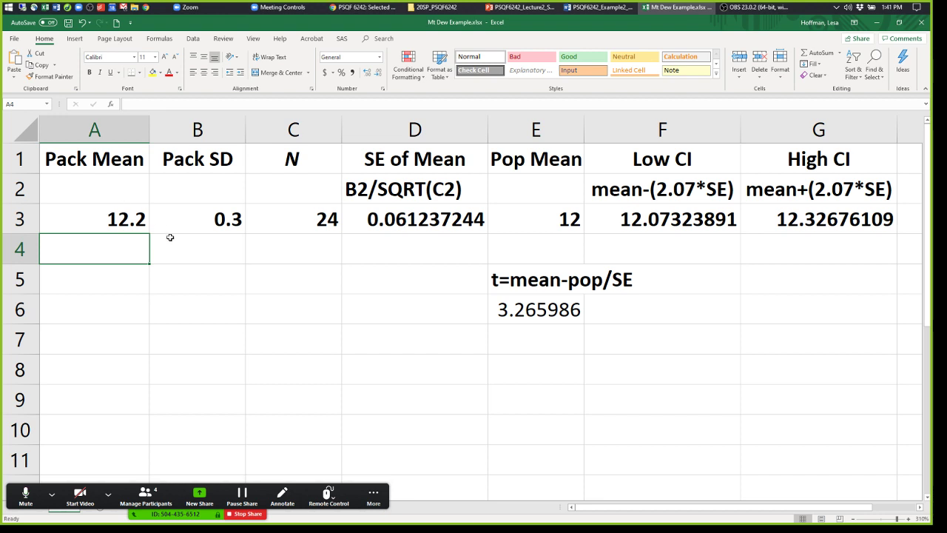
Set the pack mean in A3 to 12 and select the confidence limits in F3:G3
click(102, 216)
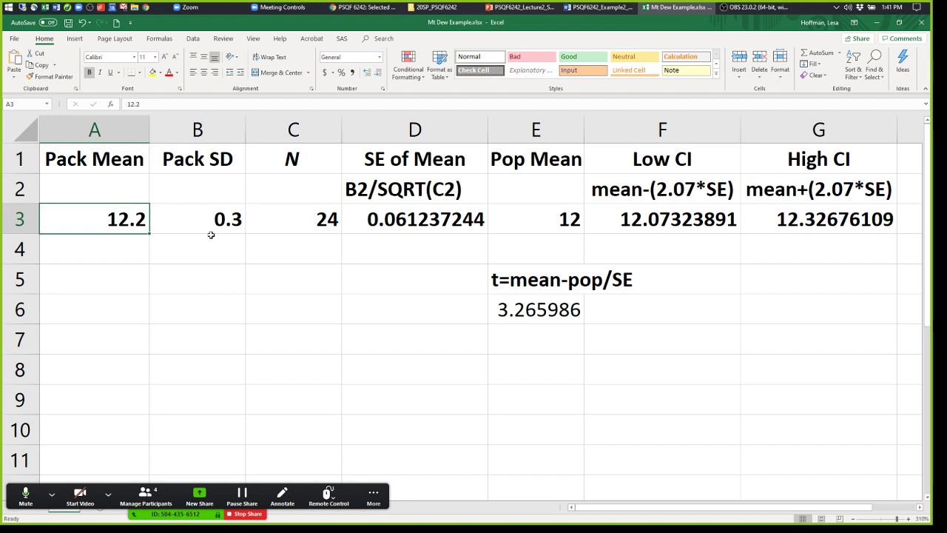
text(12)
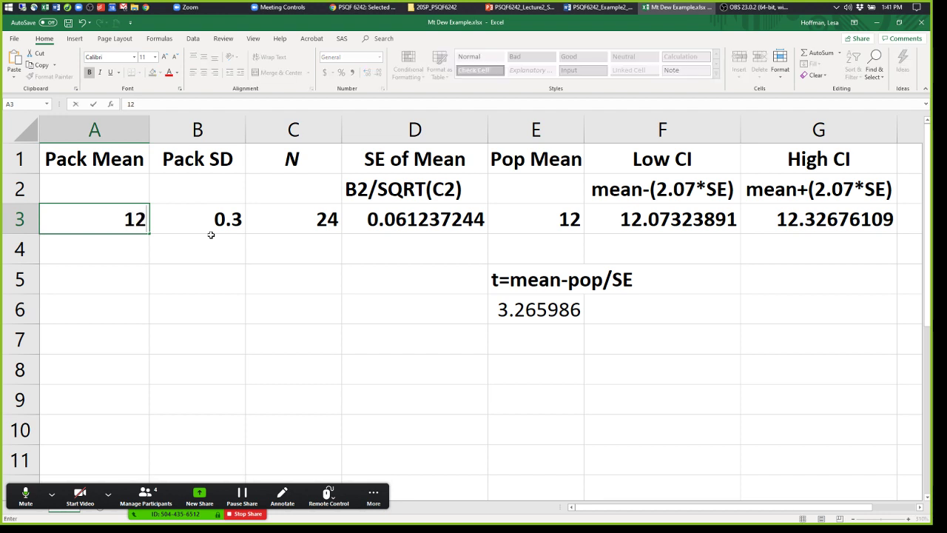
key(Return)
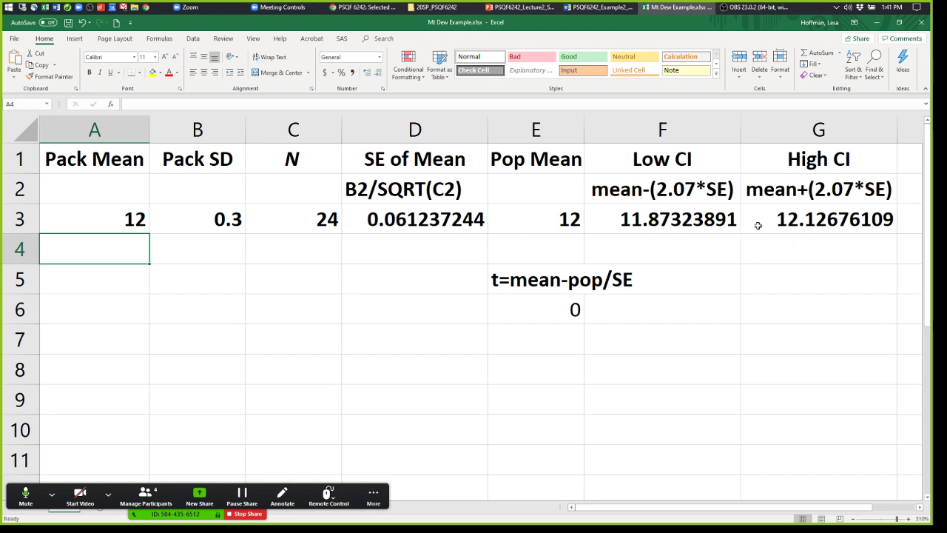
drag(716, 220, 788, 228)
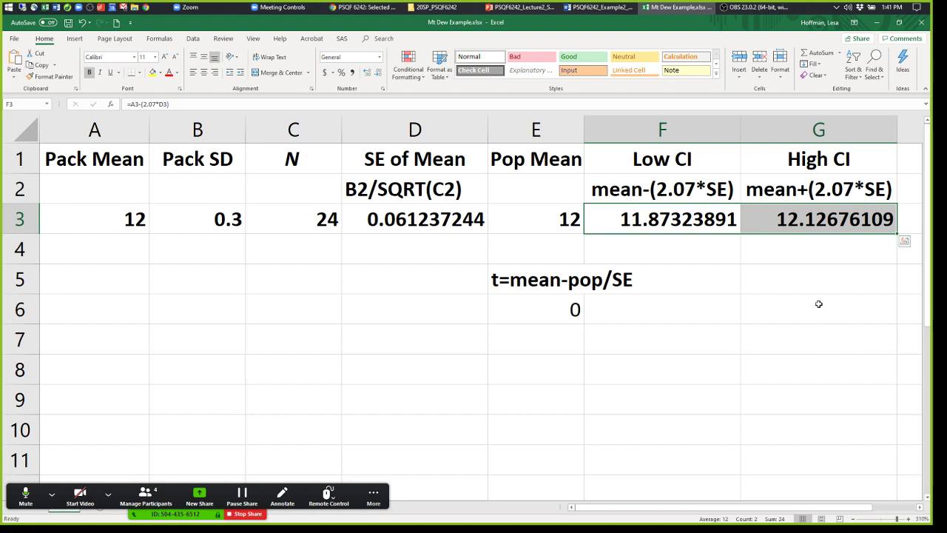
Compare the pack SD in B3 with the confidence limits in F3:G3, and check the t statistic in E6
click(215, 219)
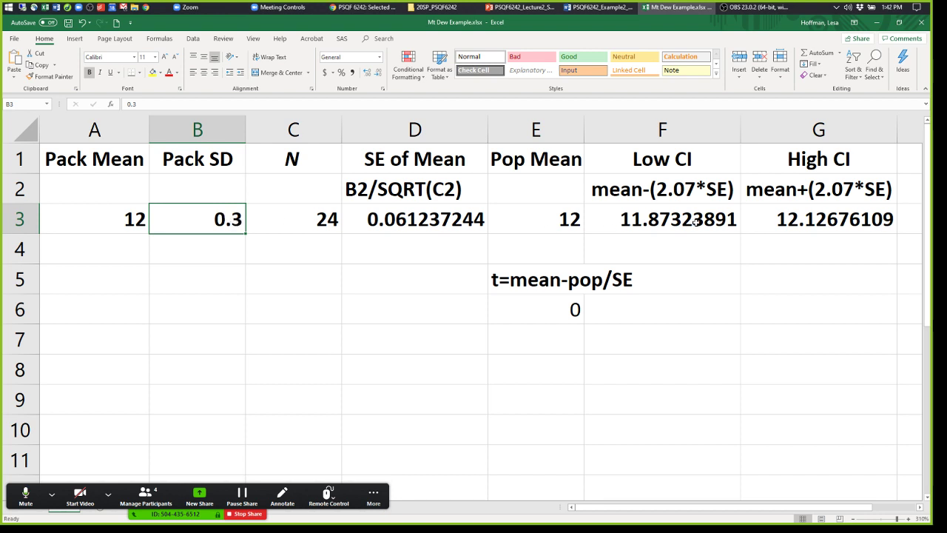
drag(698, 218, 757, 220)
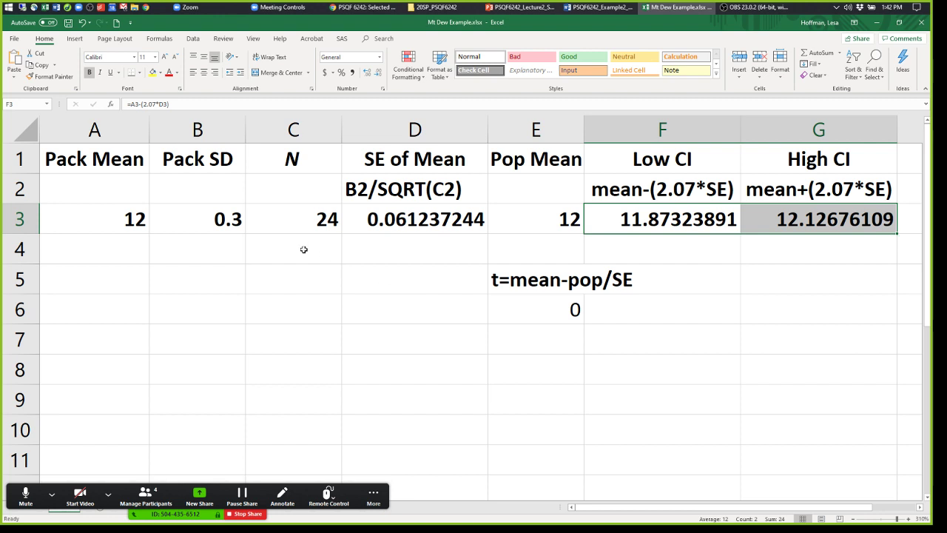
click(216, 222)
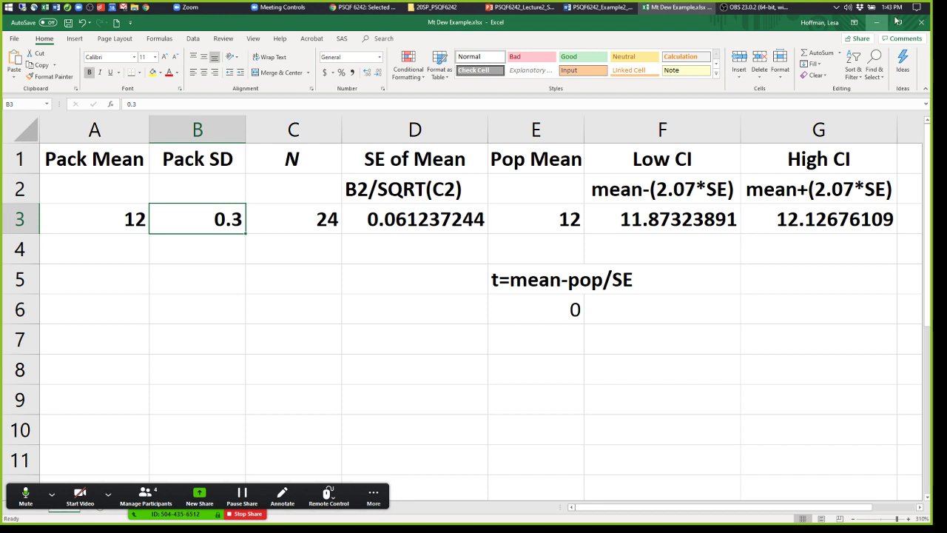
drag(725, 219, 756, 228)
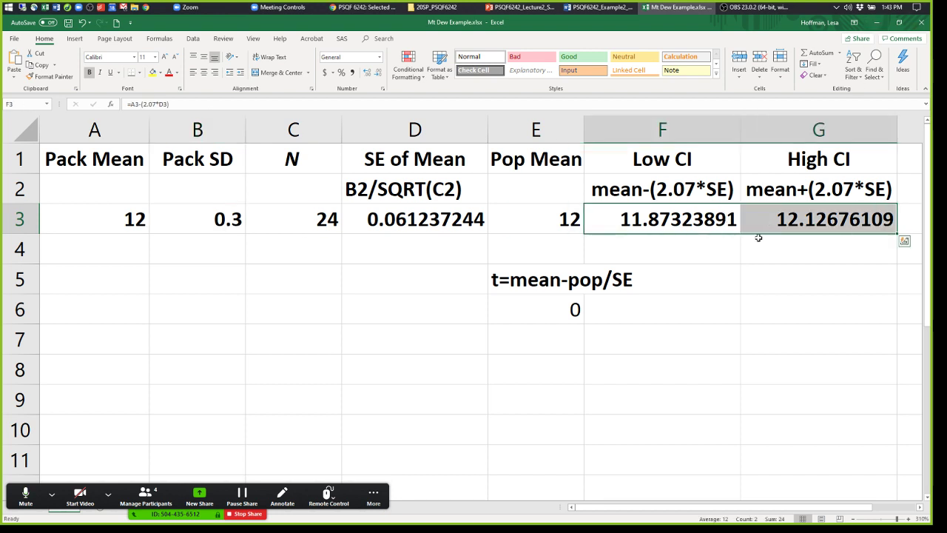
click(575, 313)
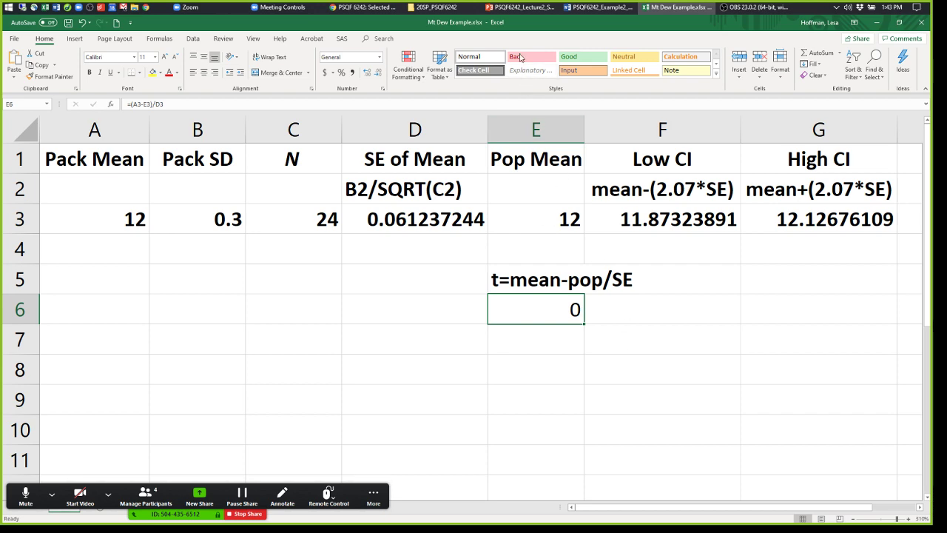
Switch to the PowerPoint lecture and open the From Univariate to Bivariate slide
click(520, 7)
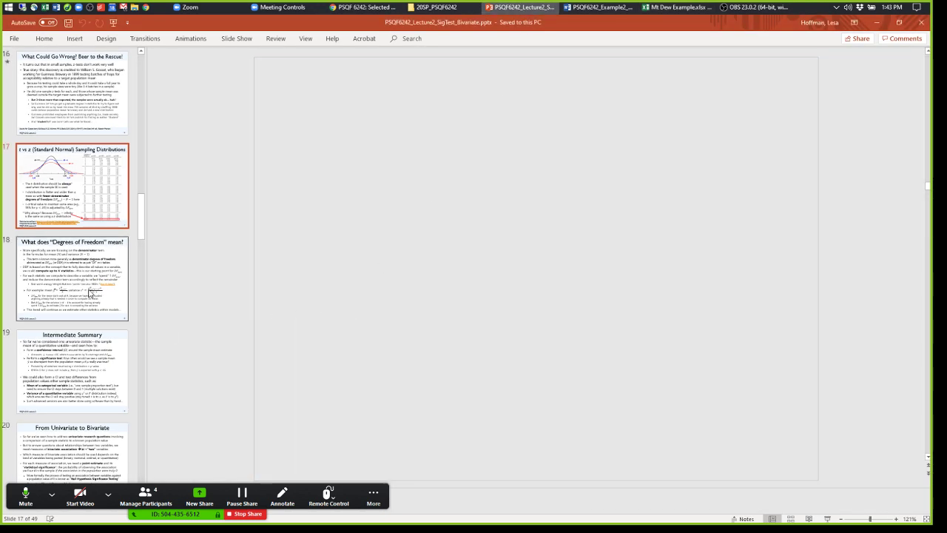
scroll(102, 238, down, 5)
click(81, 311)
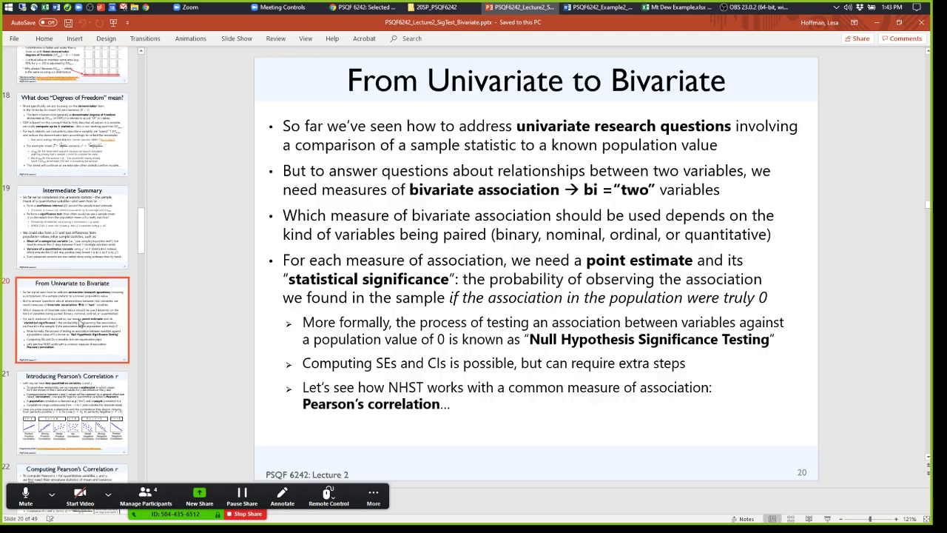